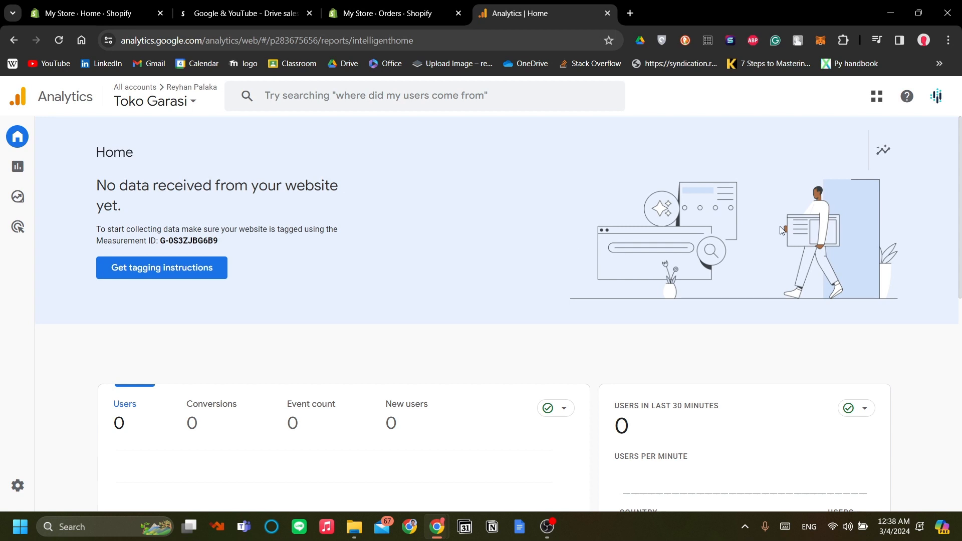
# Step: Look over the Toko Garasi property's home overview in Google Analytics
pyautogui.scroll(-5, 450, 200)
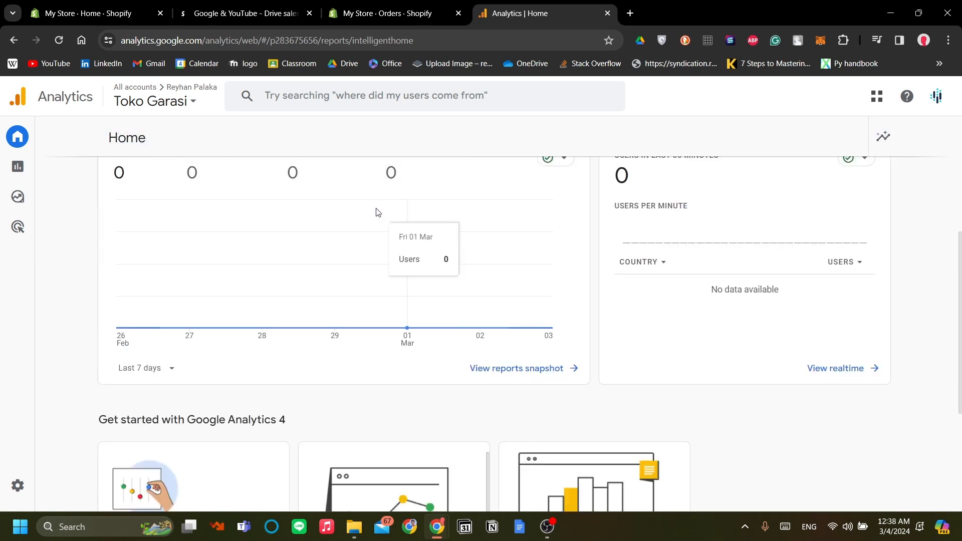
pyautogui.scroll(5, 405, 237)
pyautogui.scroll(-2, 459, 251)
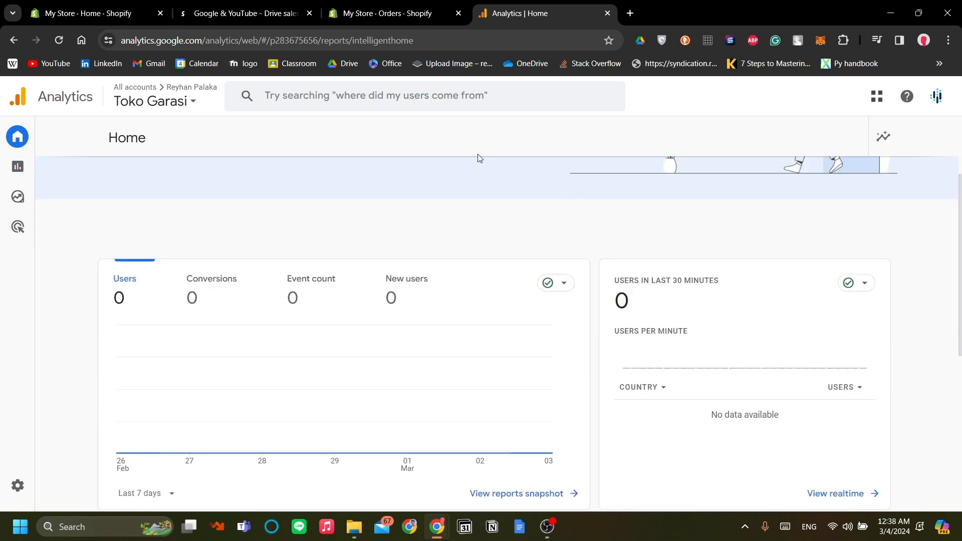
# Step: Switch to the Shopify admin, open the Online Store themes page, and return to Google Analytics
pyautogui.click(391, 14)
pyautogui.click(79, 343)
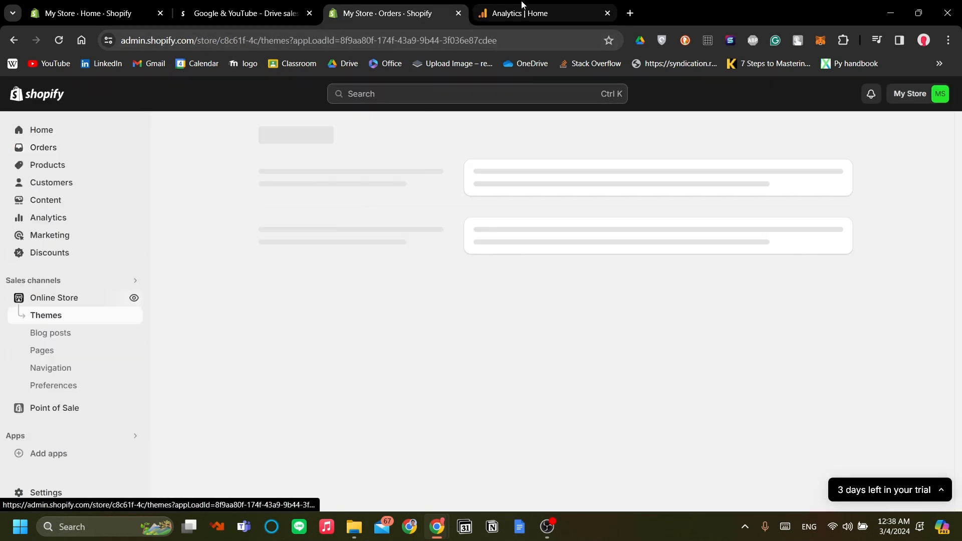
pyautogui.click(521, 10)
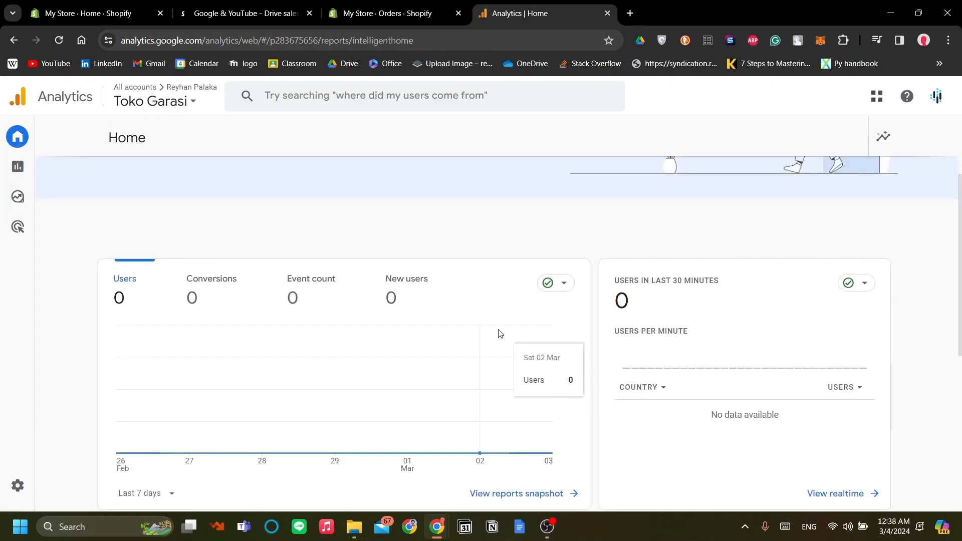
# Step: Examine the Analytics home page, including its tagging notice, account menu and user overview cards
pyautogui.scroll(2, 395, 302)
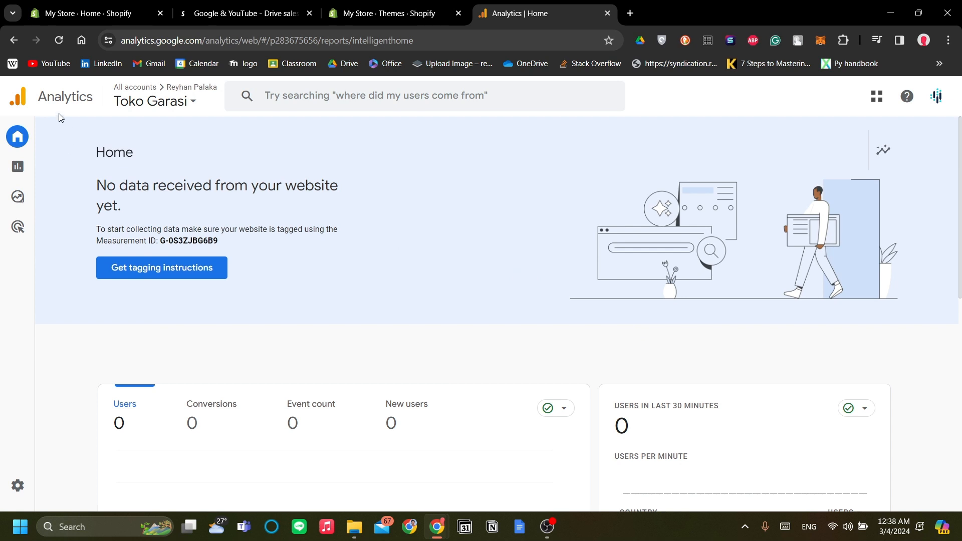
pyautogui.moveTo(17, 174)
pyautogui.click(936, 96)
pyautogui.click(654, 150)
pyautogui.scroll(-3, 443, 231)
pyautogui.scroll(3, 443, 229)
pyautogui.scroll(-3, 443, 229)
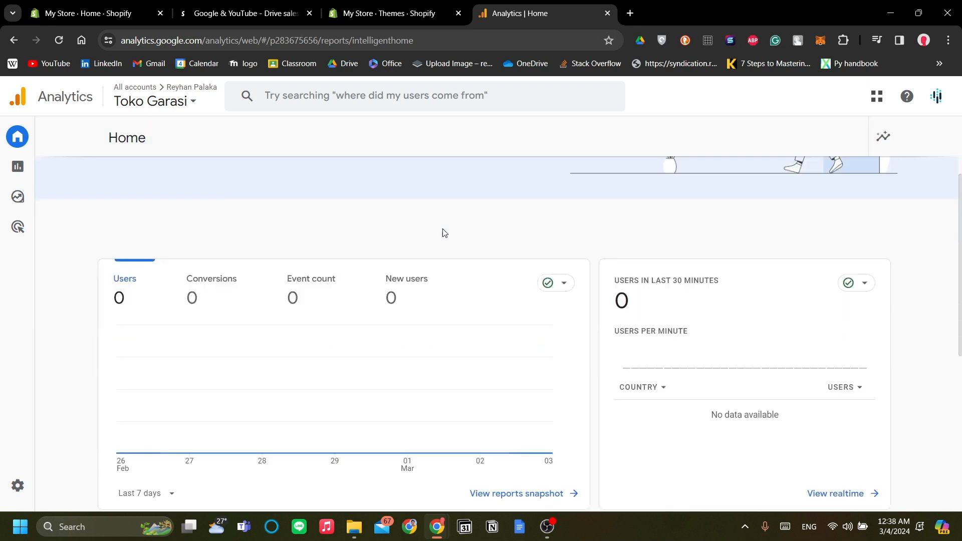
pyautogui.scroll(3, 443, 233)
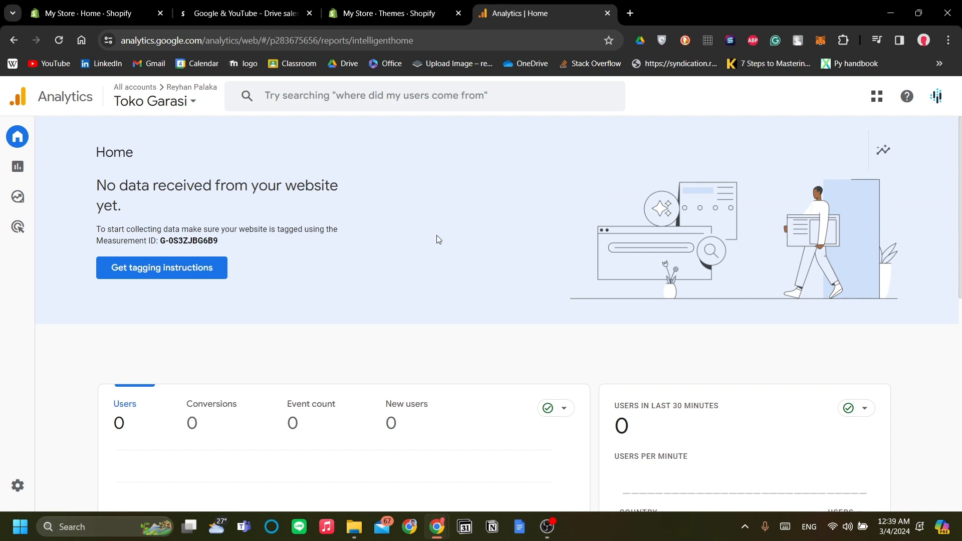
pyautogui.scroll(-2, 437, 239)
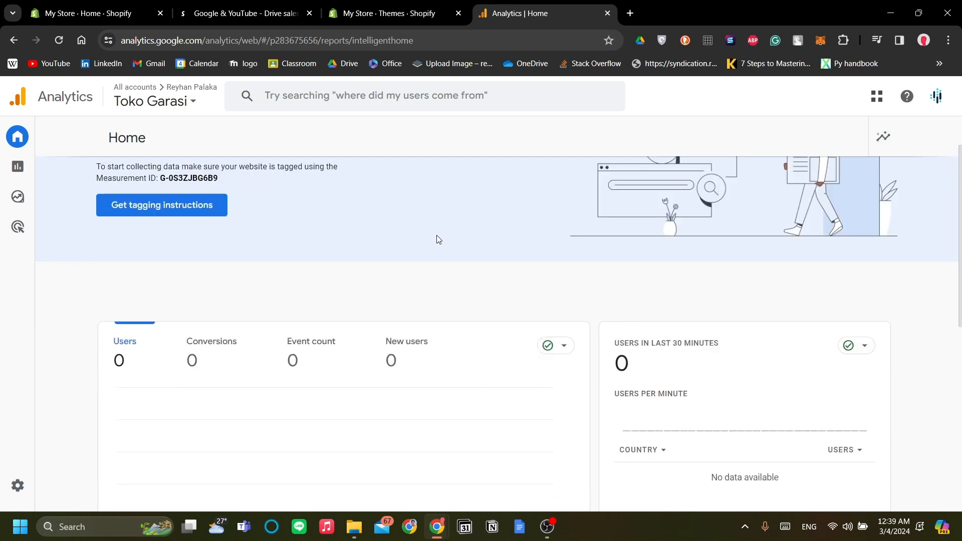
pyautogui.scroll(2, 437, 239)
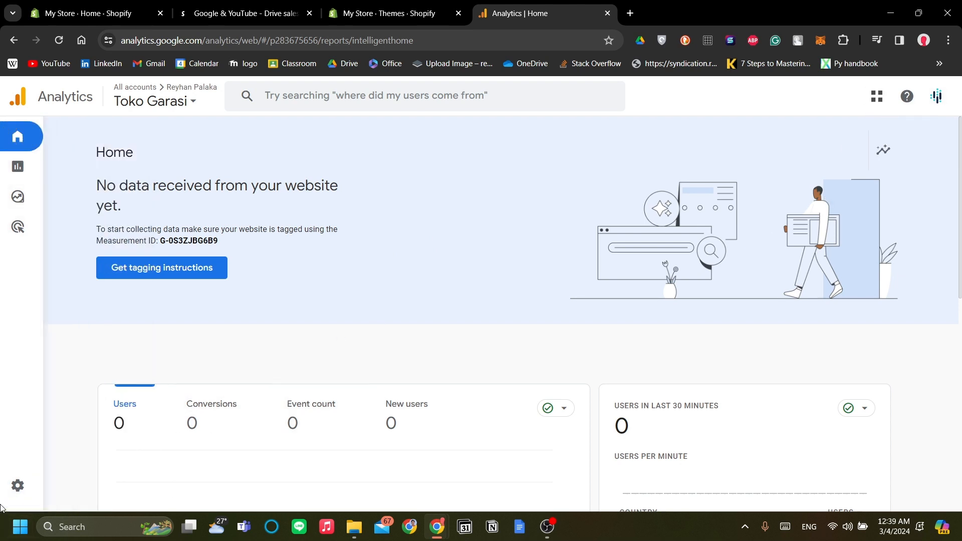
# Step: Open the Analytics admin settings and start creating a new account
pyautogui.click(32, 486)
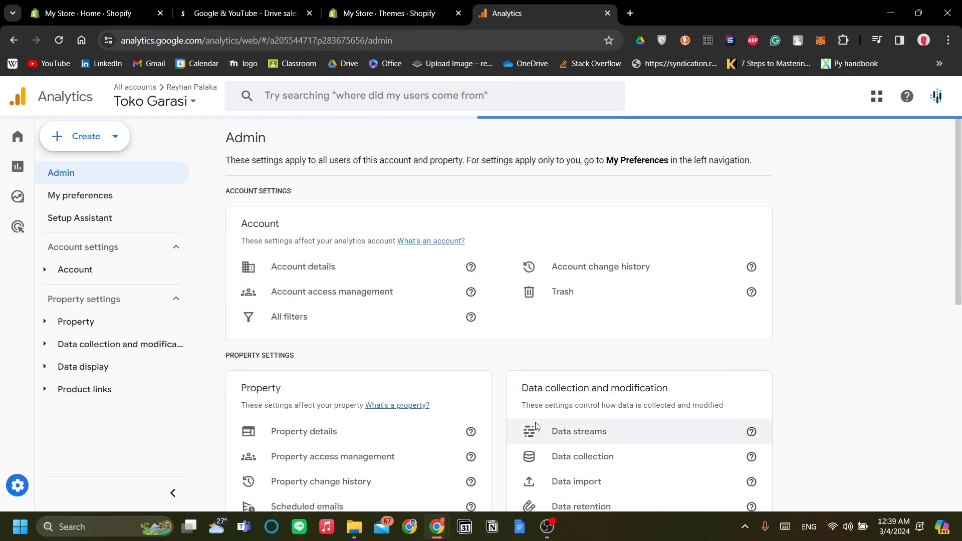
pyautogui.scroll(-4, 337, 270)
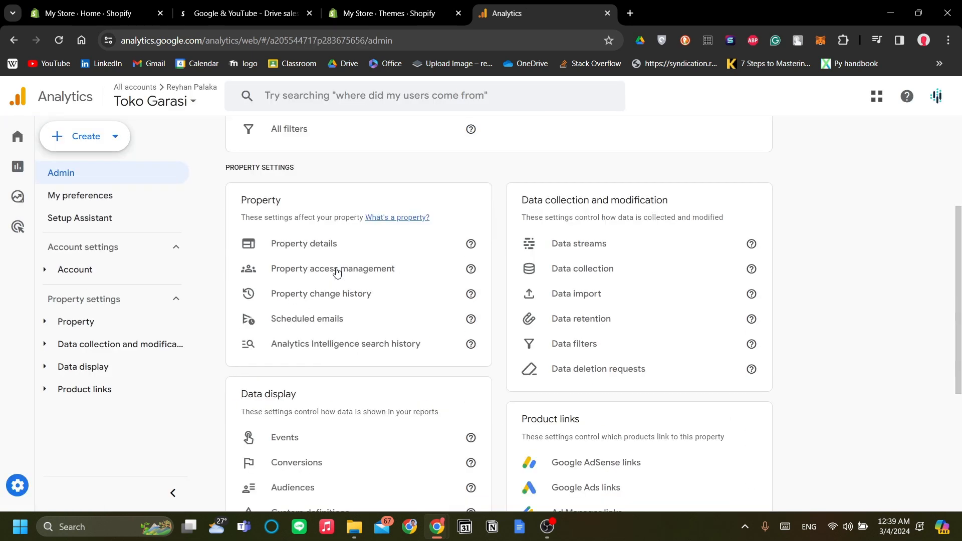
pyautogui.scroll(3, 337, 272)
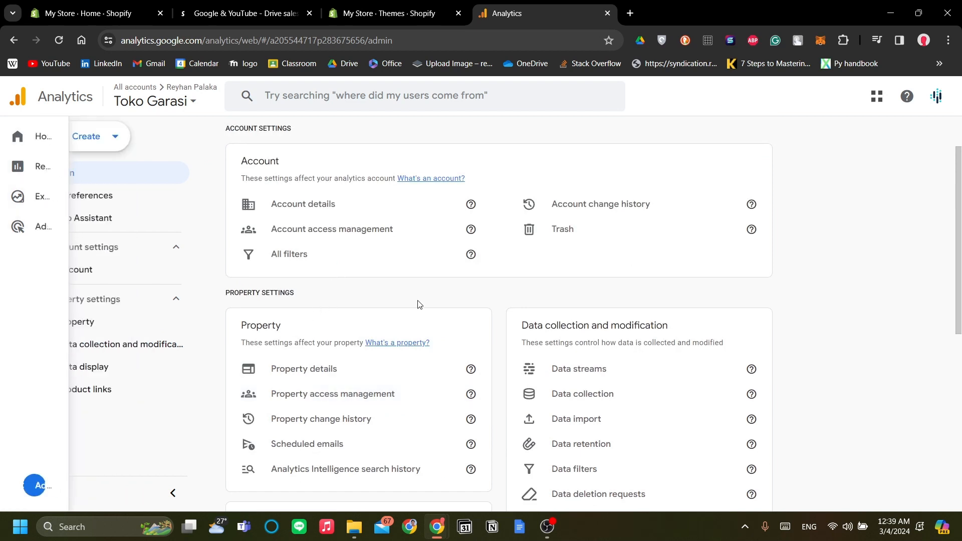
pyautogui.scroll(1, 359, 296)
pyautogui.click(103, 143)
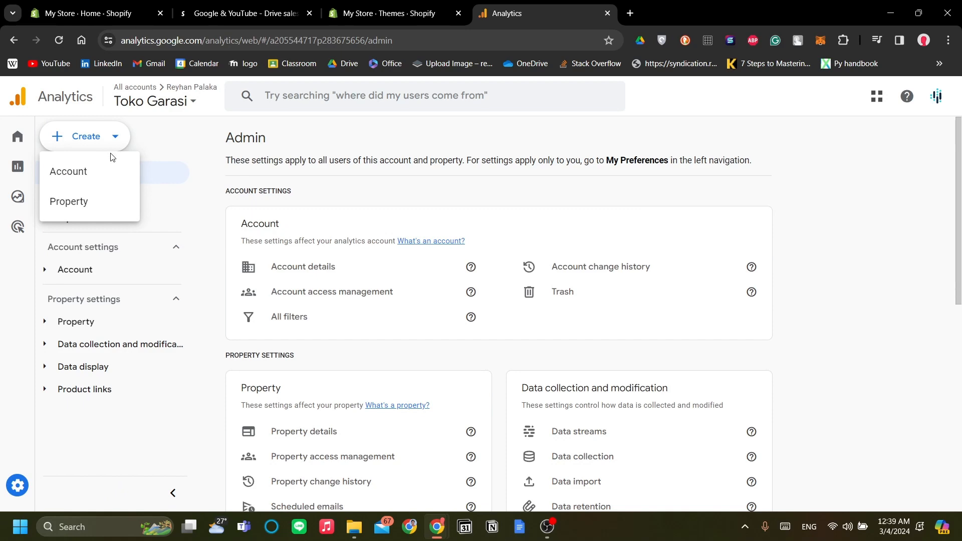
pyautogui.click(86, 173)
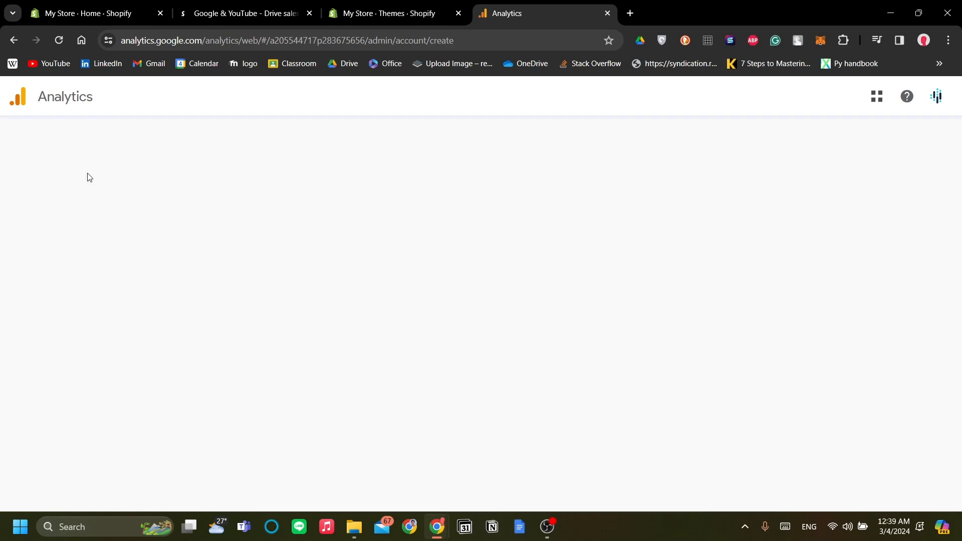
# Step: Name the new Analytics account AsikCars
pyautogui.scroll(-3, 321, 258)
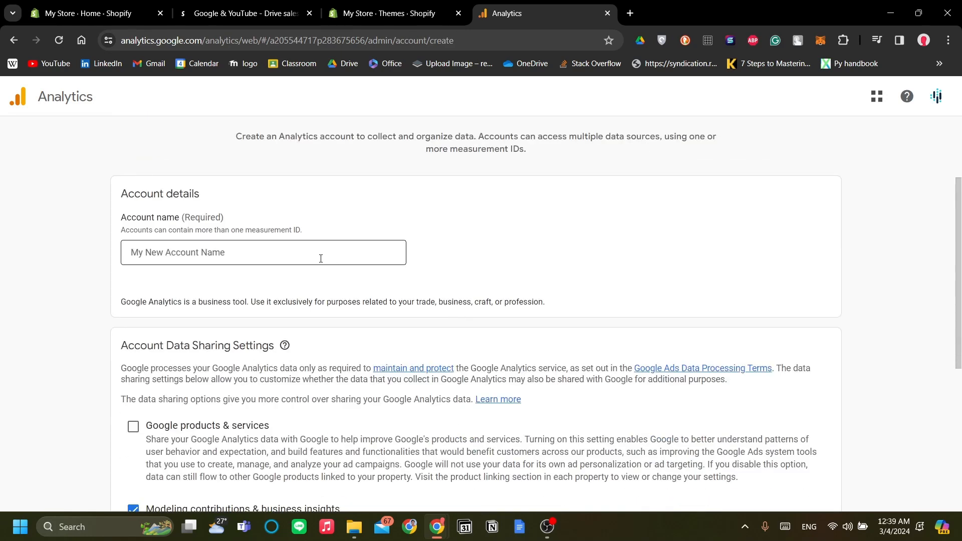
pyautogui.scroll(3, 320, 258)
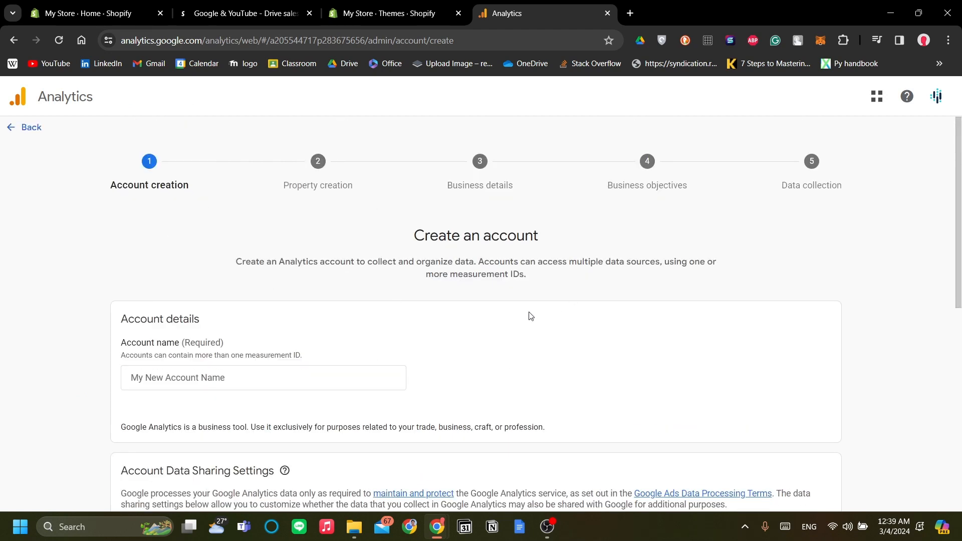
pyautogui.scroll(-1, 529, 315)
pyautogui.scroll(1, 529, 316)
pyautogui.scroll(-1, 445, 320)
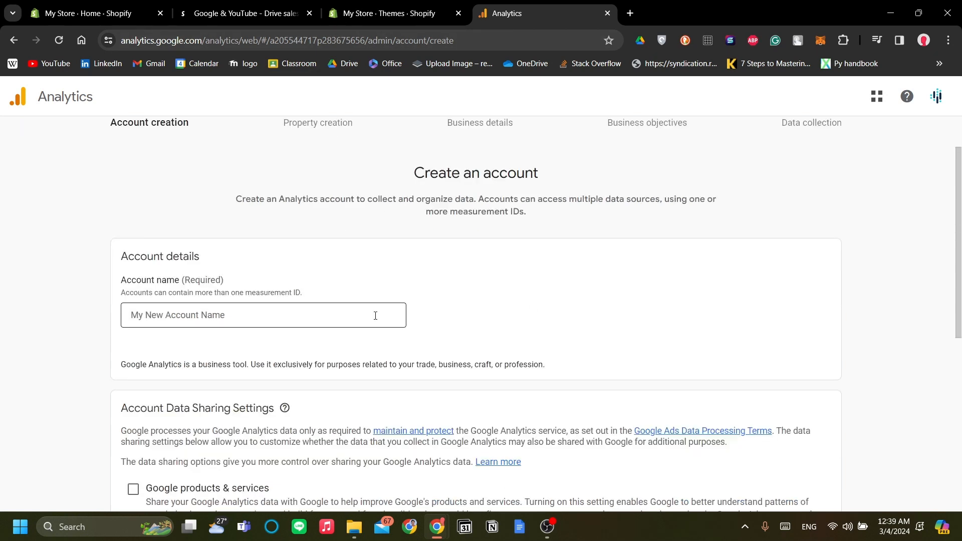
pyautogui.click(394, 315)
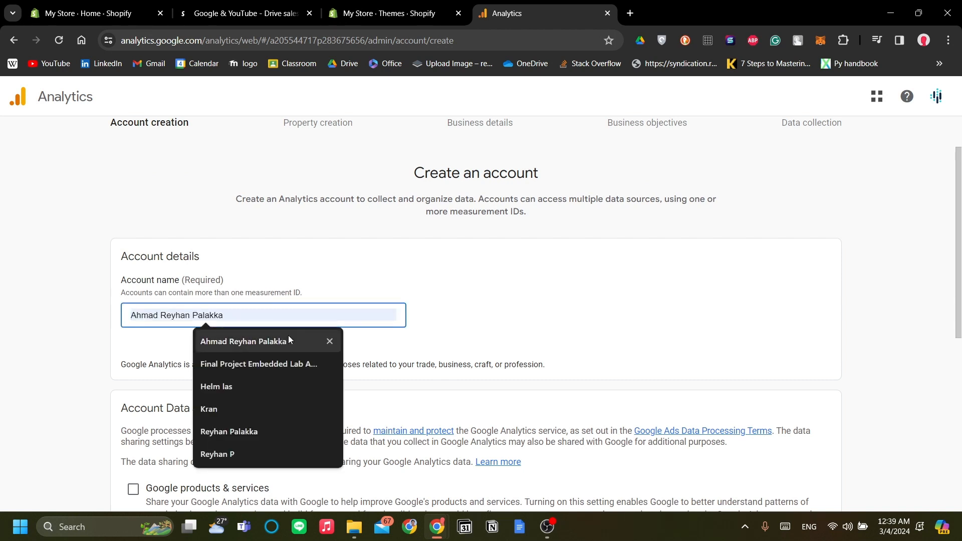
pyautogui.click(423, 326)
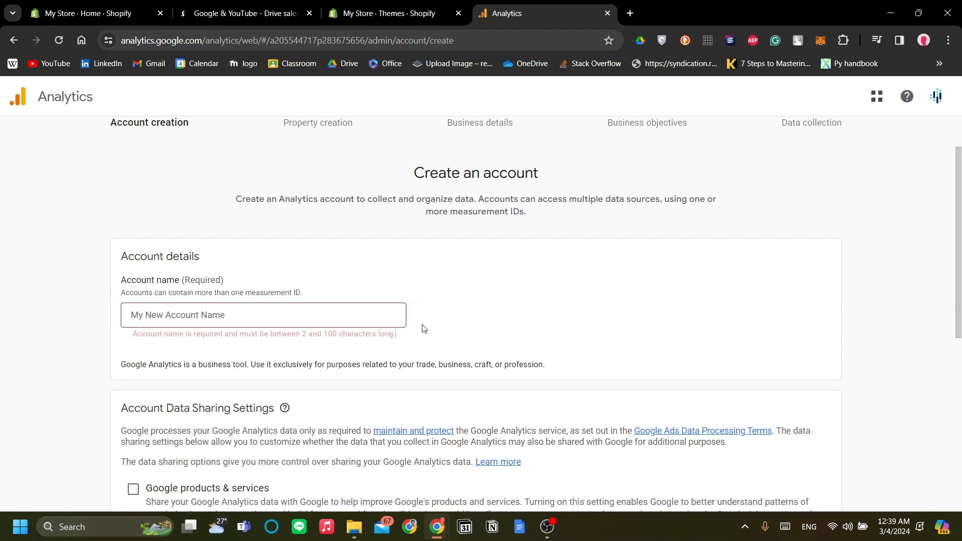
pyautogui.click(379, 318)
pyautogui.write('AsikCars')
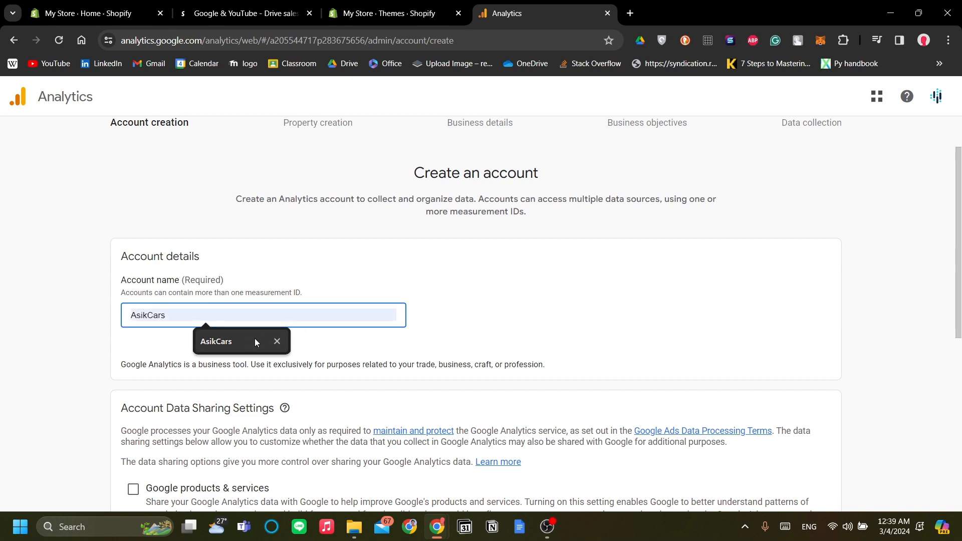
pyautogui.click(255, 339)
# Step: Enable data sharing with Google products & services for the new account and continue to property creation
pyautogui.scroll(-3, 420, 284)
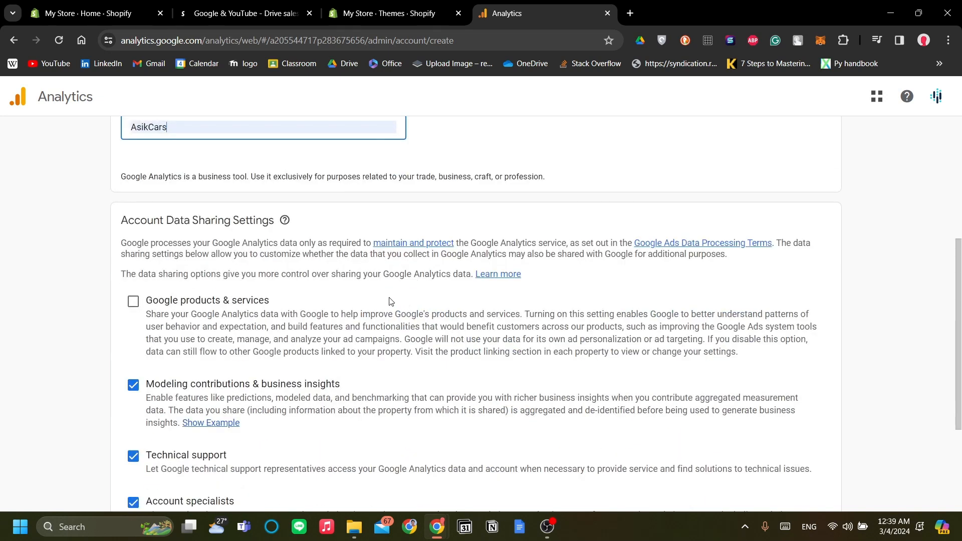
pyautogui.scroll(-1, 391, 301)
pyautogui.click(133, 238)
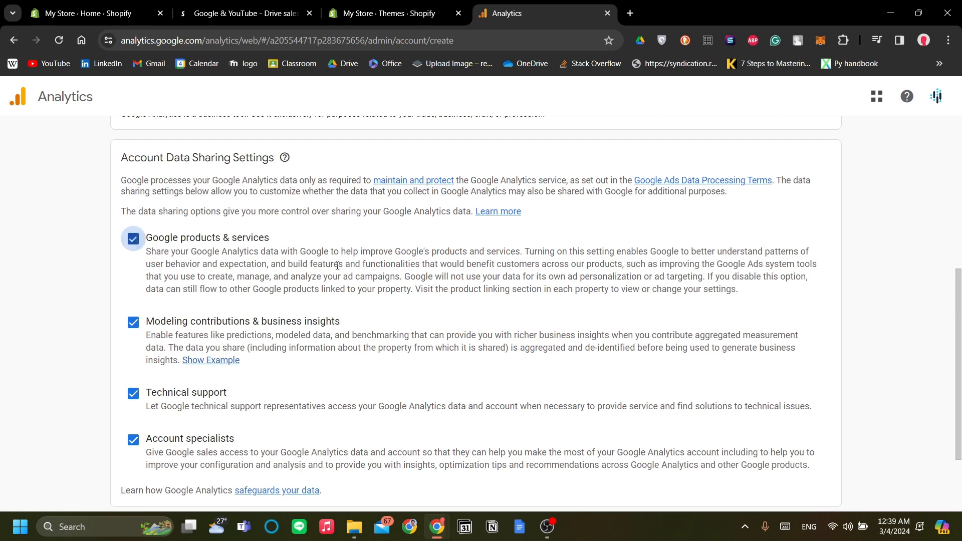
pyautogui.scroll(-2, 355, 290)
pyautogui.scroll(1, 229, 234)
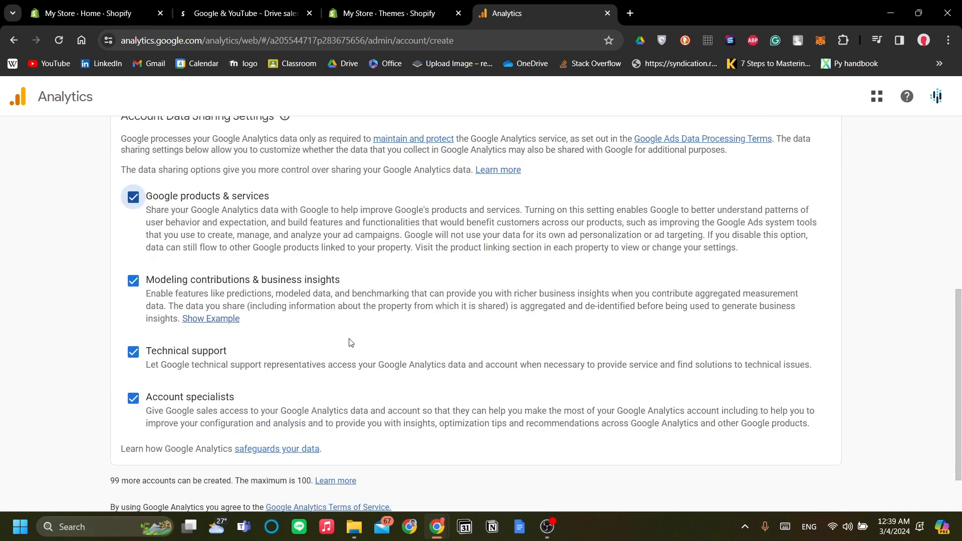
pyautogui.scroll(2, 352, 341)
pyautogui.tripleClick(133, 266)
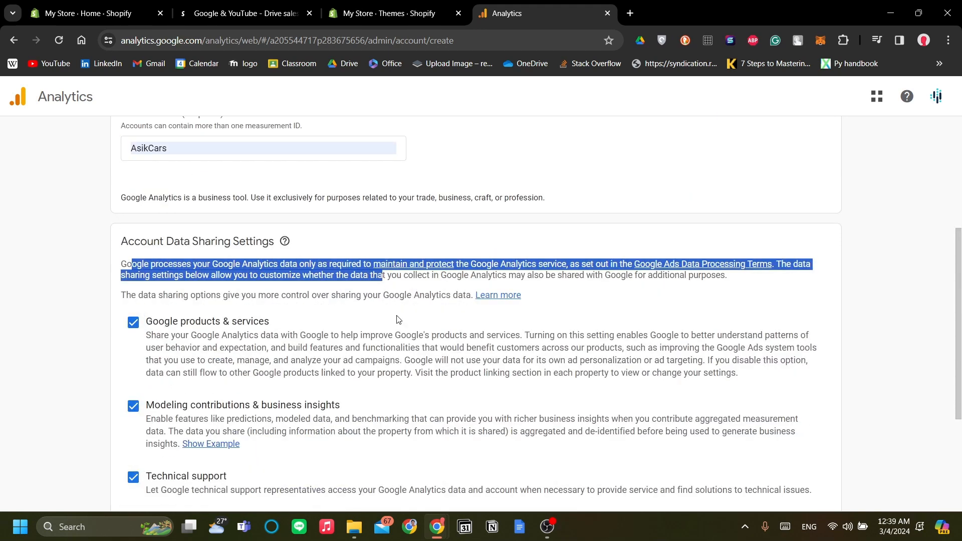
pyautogui.click(399, 319)
pyautogui.scroll(-1, 404, 319)
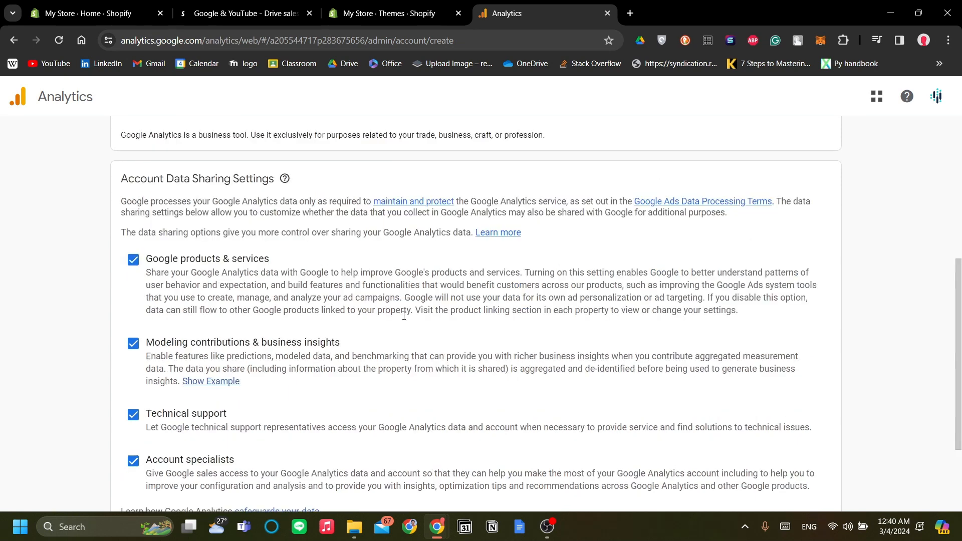
pyautogui.scroll(-2, 404, 316)
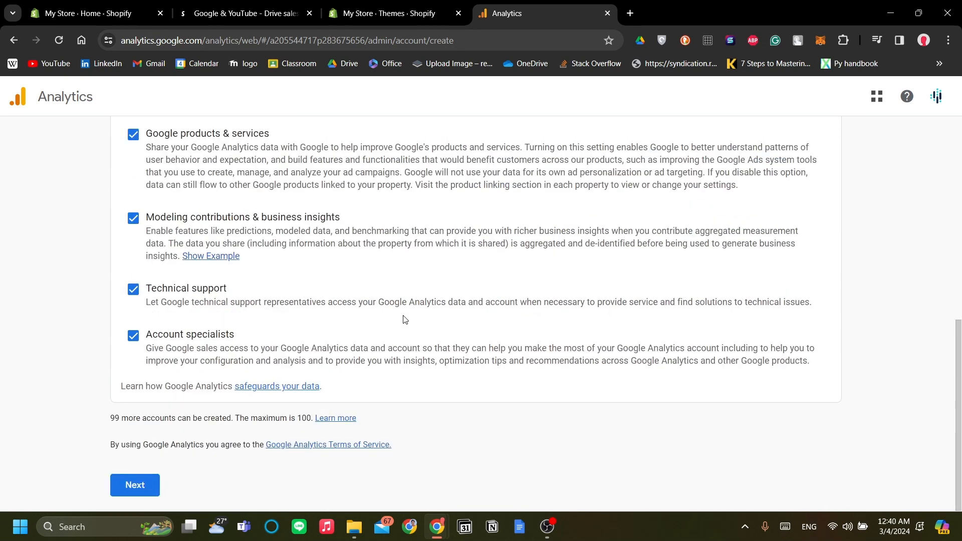
pyautogui.click(144, 484)
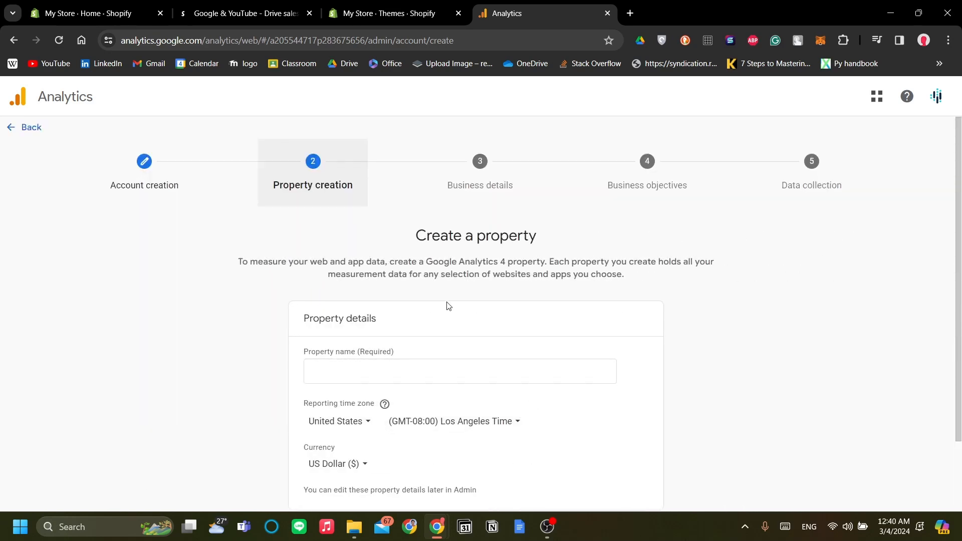
# Step: Name the new property Purchase, keep the default time zone and currency, and continue to the business details
pyautogui.scroll(-2, 448, 290)
pyautogui.scroll(1, 449, 292)
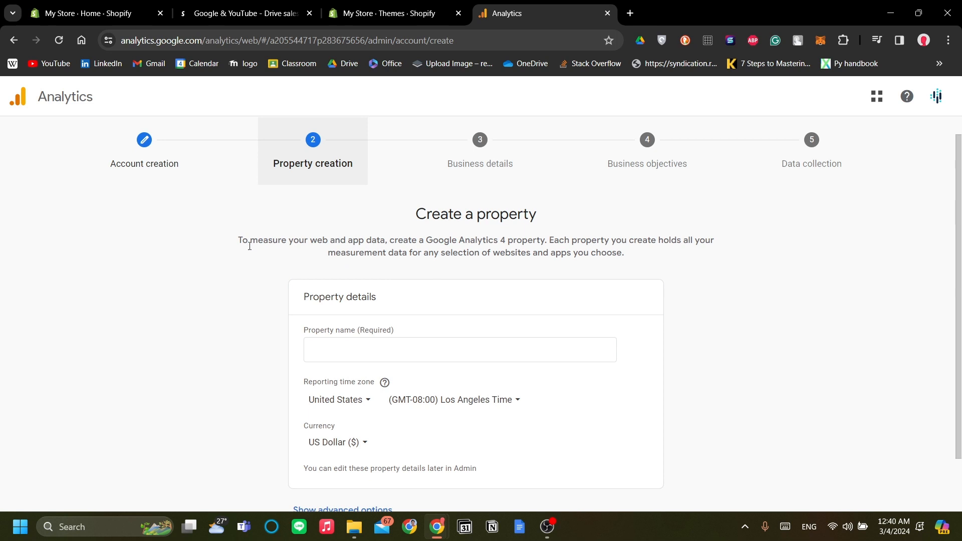
pyautogui.moveTo(249, 246); pyautogui.dragTo(354, 245)
pyautogui.click(458, 248)
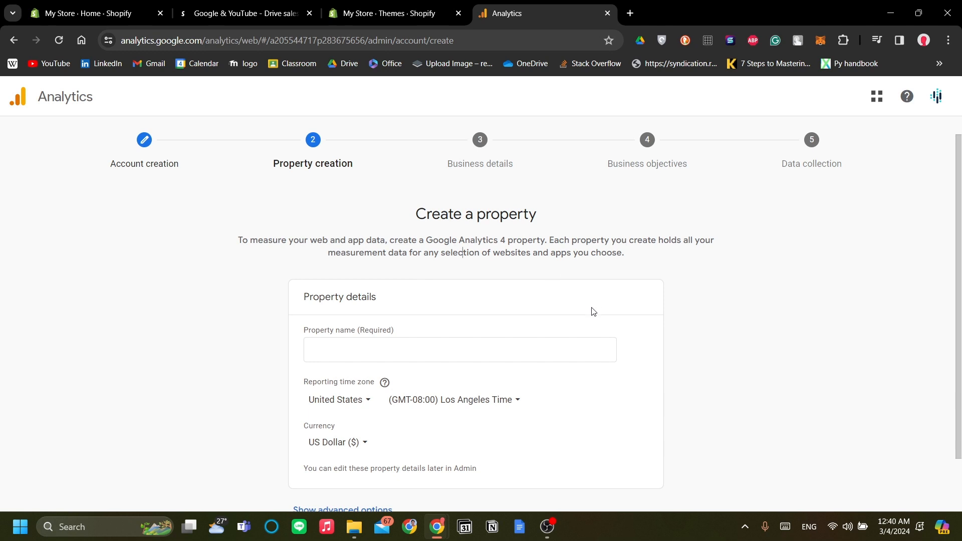
pyautogui.scroll(-2, 450, 330)
pyautogui.click(364, 298)
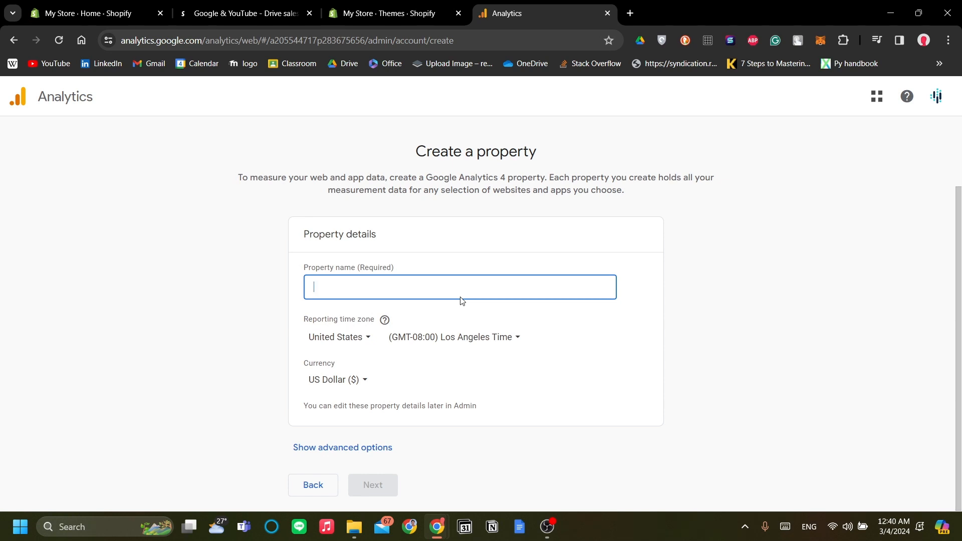
pyautogui.write('Leads')
pyautogui.hotkey('ctrl', 'a')
pyautogui.write('Purcas')
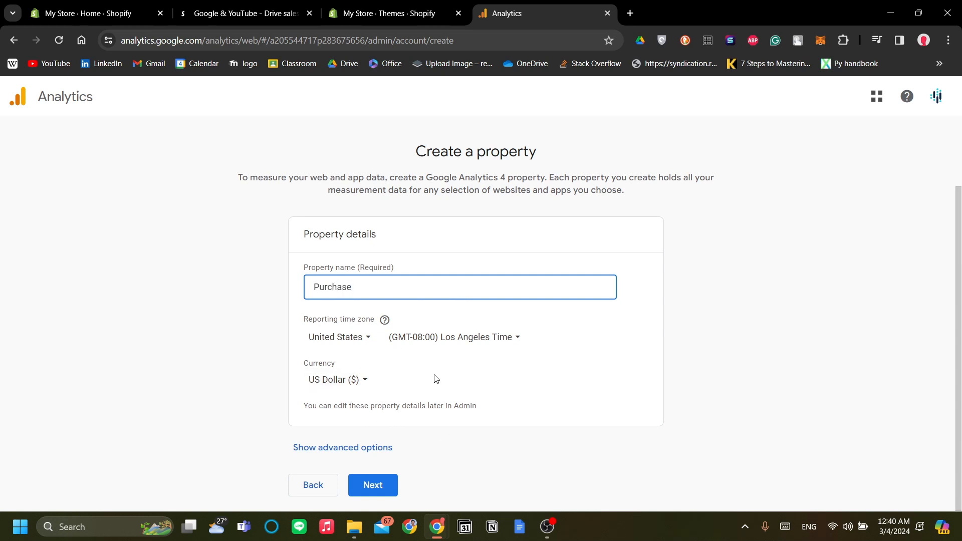
pyautogui.click(384, 488)
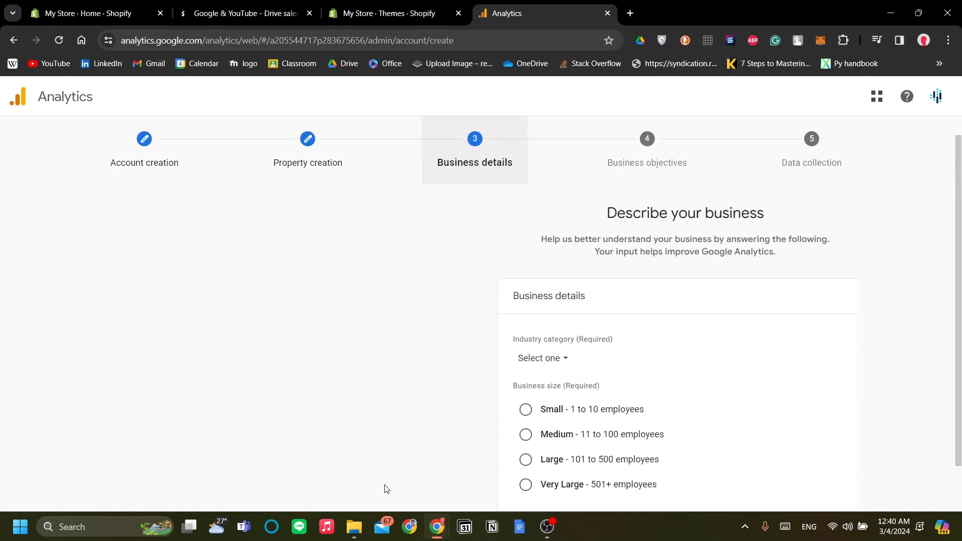
# Step: Set the business's industry category to Autos & Vehicles
pyautogui.scroll(-1, 474, 330)
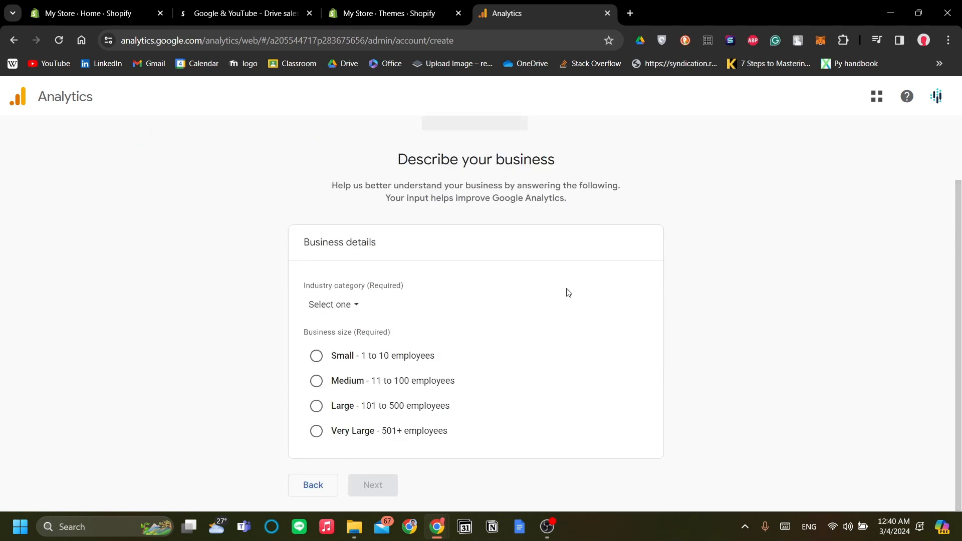
pyautogui.scroll(1, 581, 313)
pyautogui.scroll(-1, 497, 290)
pyautogui.click(333, 308)
pyautogui.scroll(-1, 407, 187)
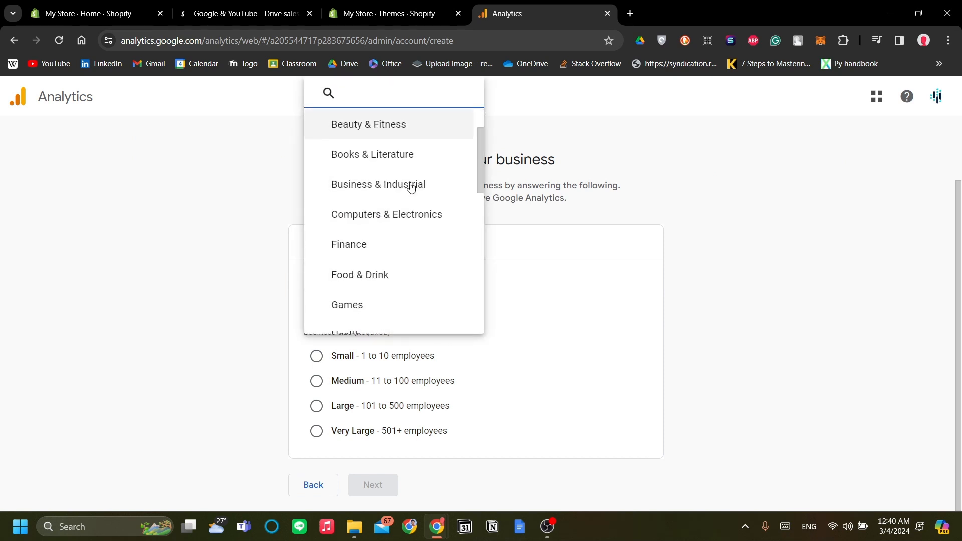
pyautogui.scroll(1, 407, 156)
pyautogui.click(406, 155)
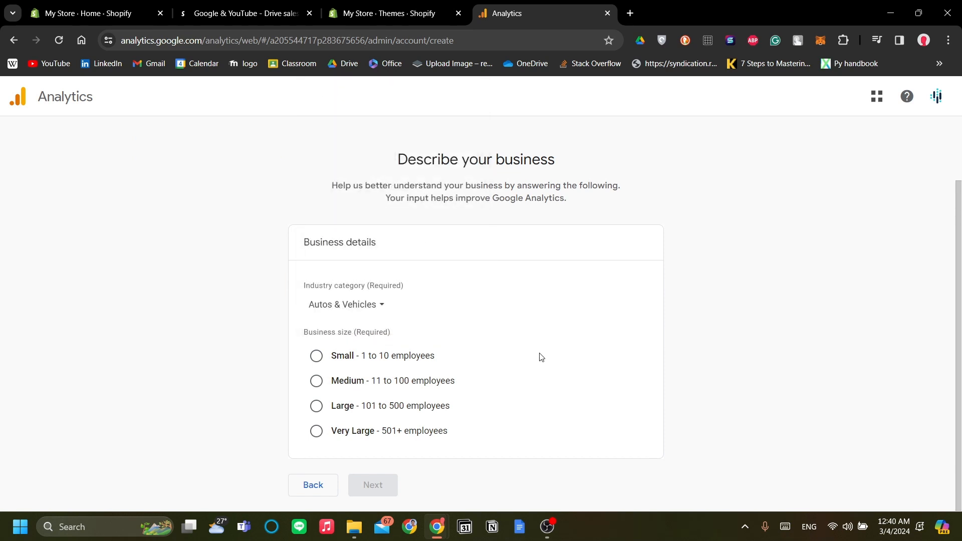
# Step: Set the business size to Small - 1 to 10 employees and continue to the business objectives
pyautogui.click(328, 356)
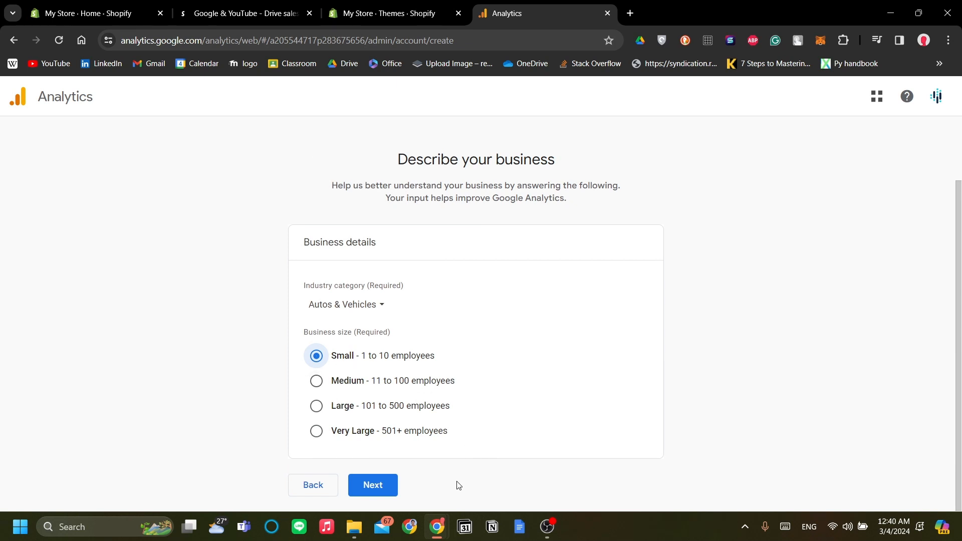
pyautogui.click(380, 491)
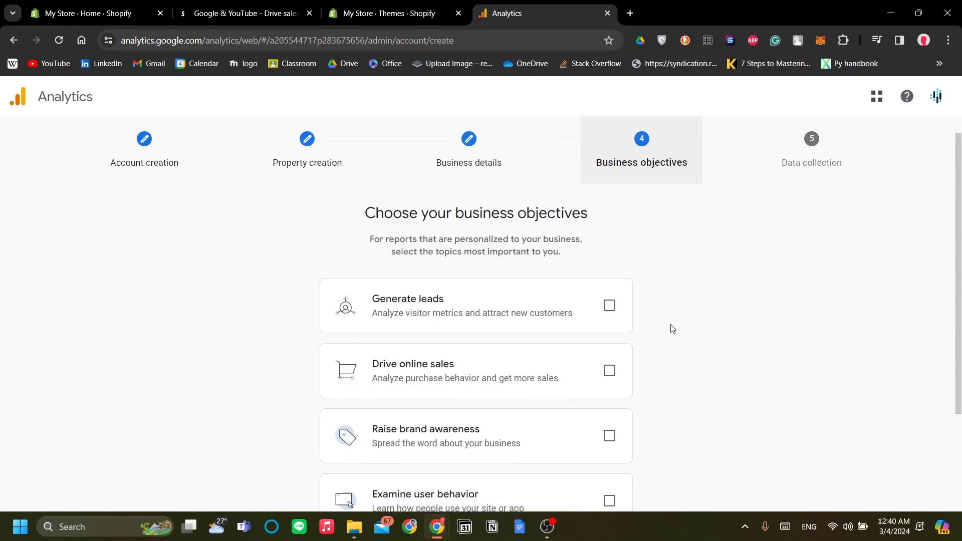
# Step: Choose Drive online sales, Raise brand awareness and Generate leads as business objectives and create the property
pyautogui.scroll(-1, 670, 329)
pyautogui.scroll(2, 662, 335)
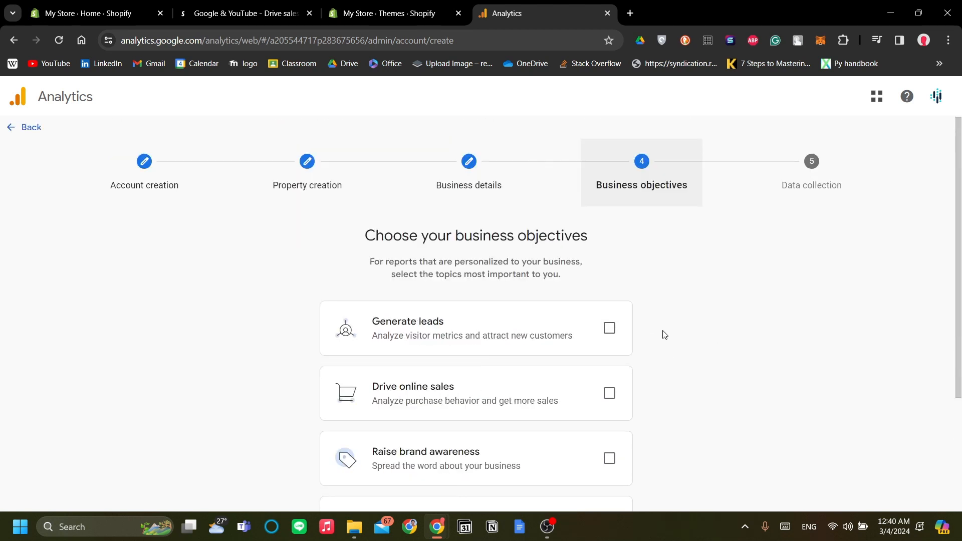
pyautogui.scroll(-1, 664, 334)
pyautogui.scroll(1, 664, 334)
pyautogui.scroll(-1, 614, 317)
pyautogui.scroll(-1, 619, 319)
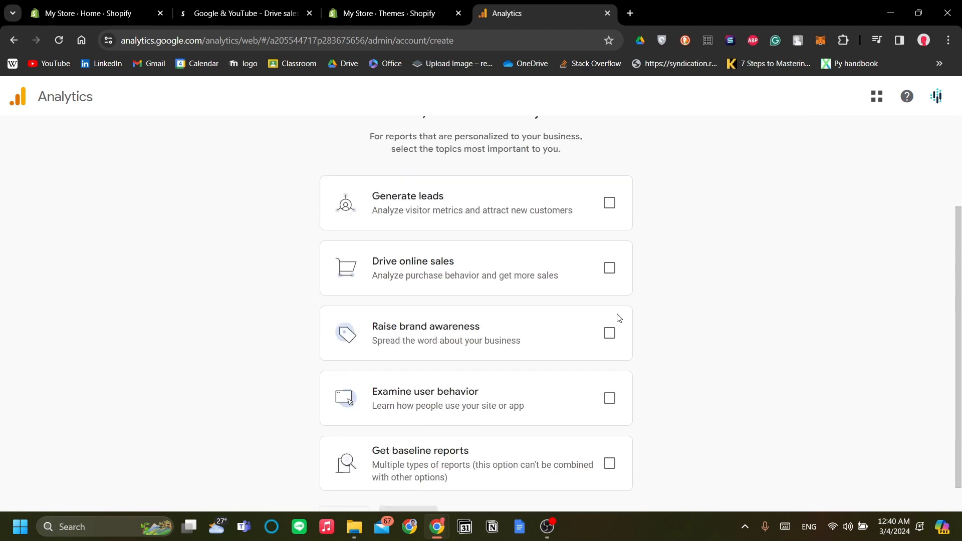
pyautogui.click(608, 267)
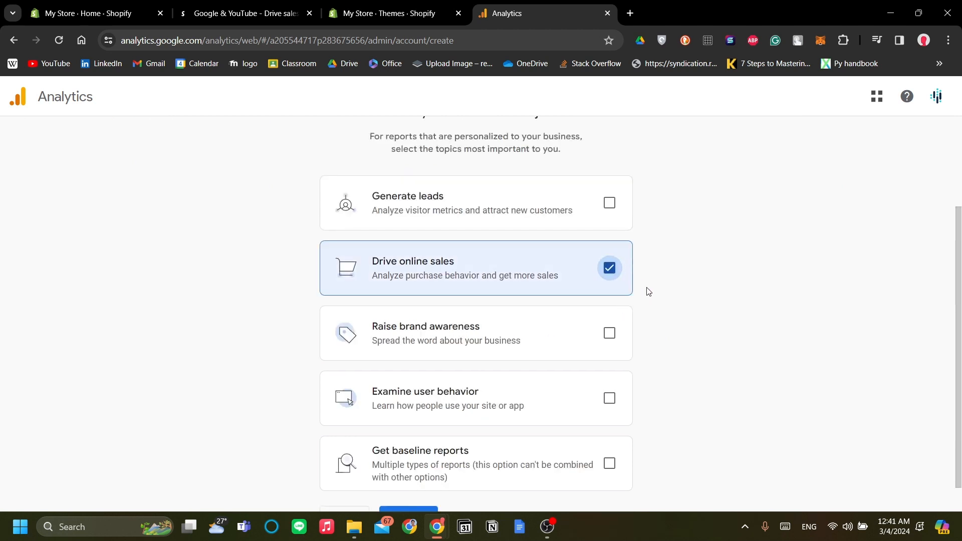
pyautogui.scroll(-1, 646, 295)
pyautogui.click(610, 302)
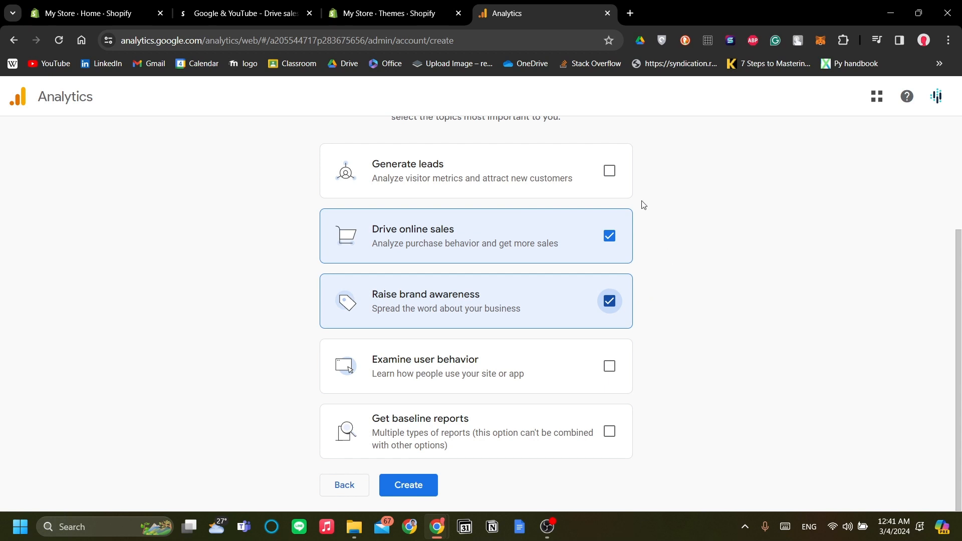
pyautogui.click(610, 170)
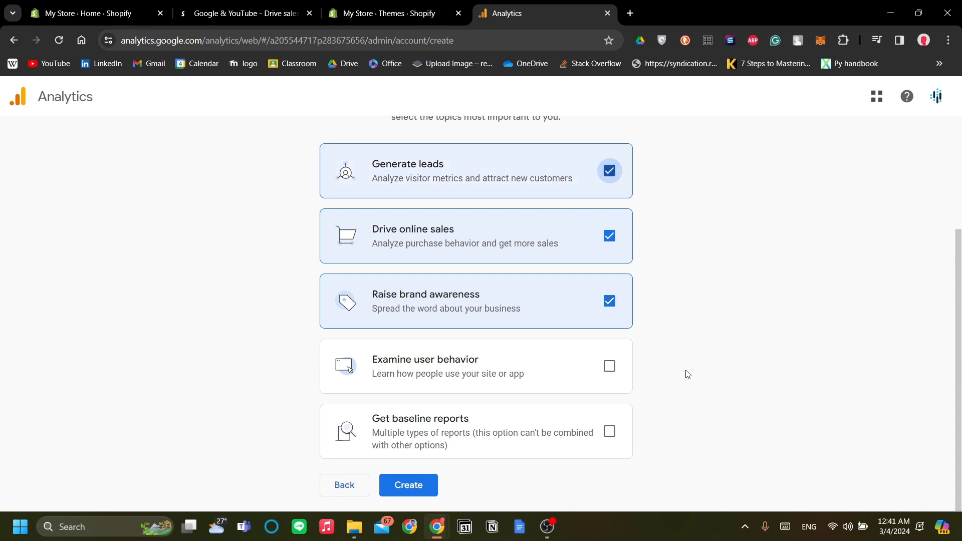
pyautogui.click(434, 486)
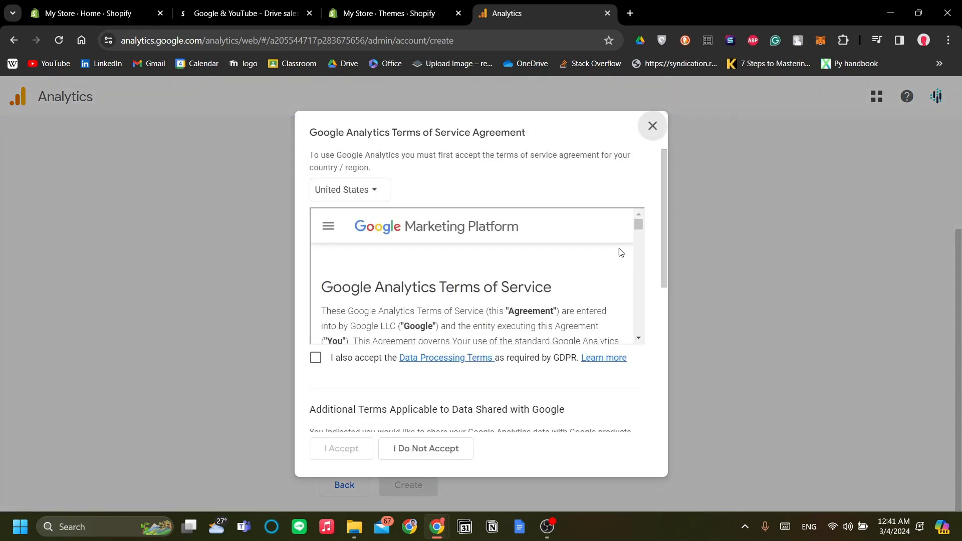
# Step: Accept the Google Analytics Terms of Service, including the Data Processing Terms and the Measurement Controller-Controller Data Protection Terms
pyautogui.scroll(-10, 630, 300)
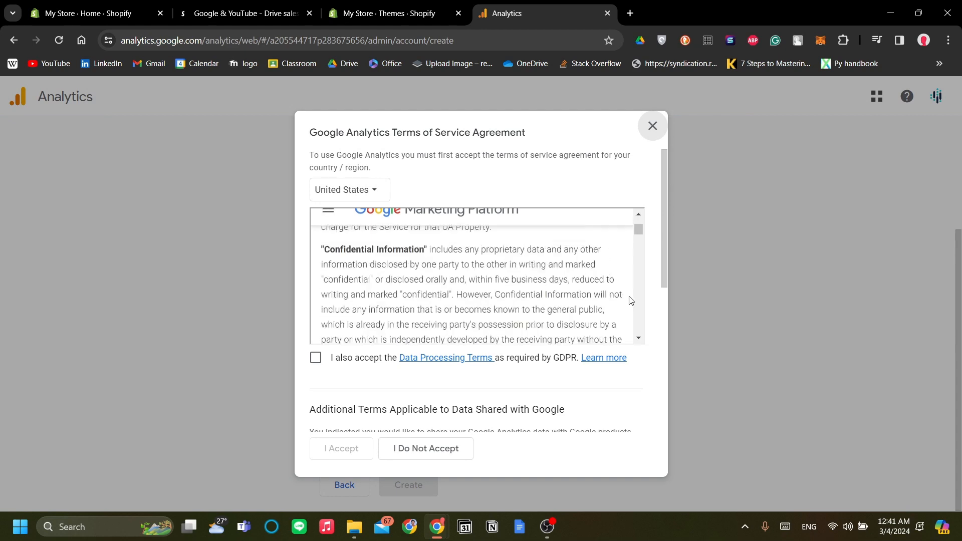
pyautogui.scroll(-5, 630, 301)
pyautogui.moveTo(643, 239); pyautogui.dragTo(641, 322)
pyautogui.scroll(-1, 603, 303)
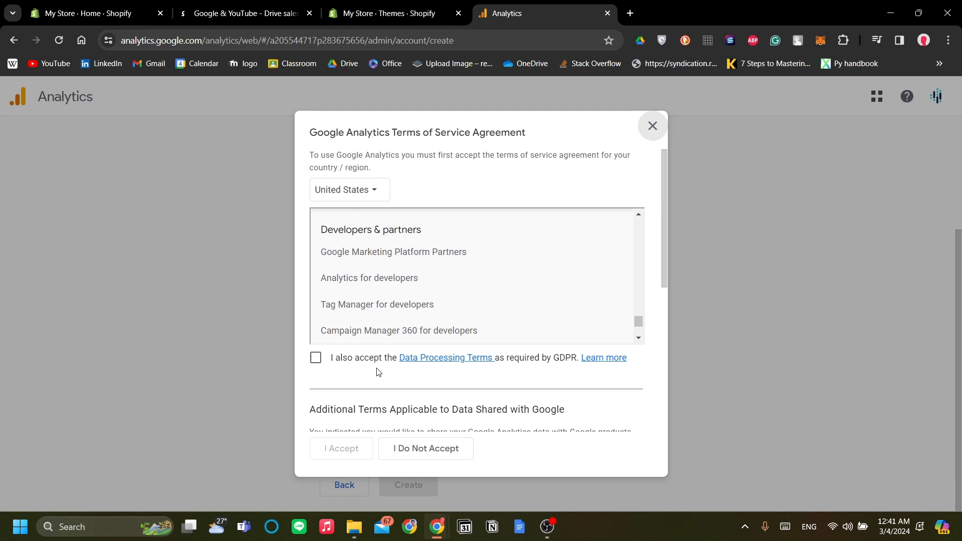
pyautogui.click(315, 360)
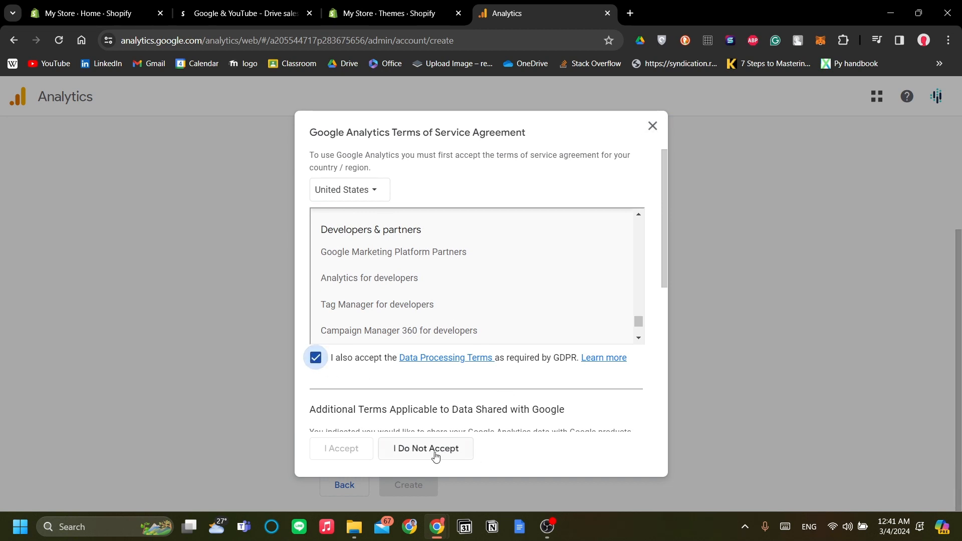
pyautogui.scroll(-10, 381, 361)
pyautogui.click(316, 407)
pyautogui.scroll(-1, 528, 330)
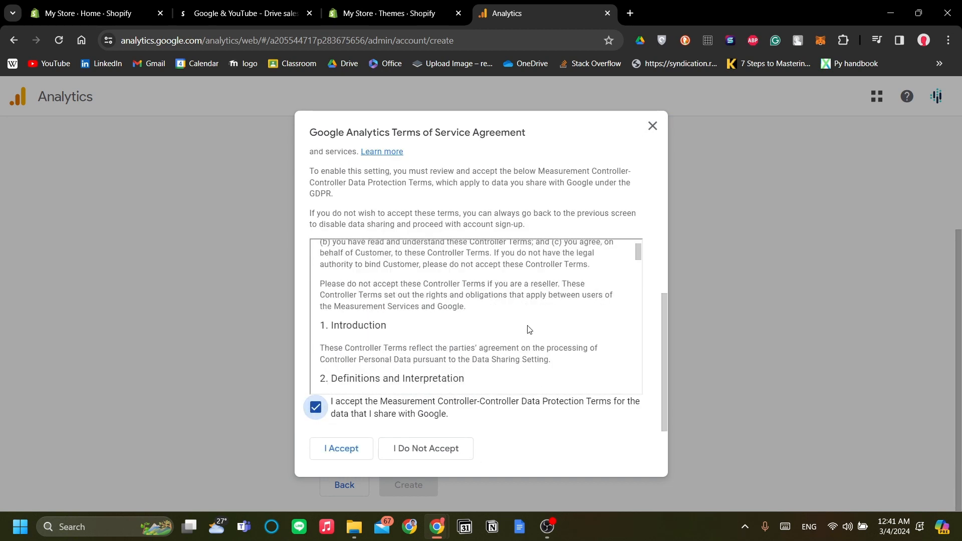
pyautogui.scroll(-3, 529, 329)
pyautogui.click(340, 448)
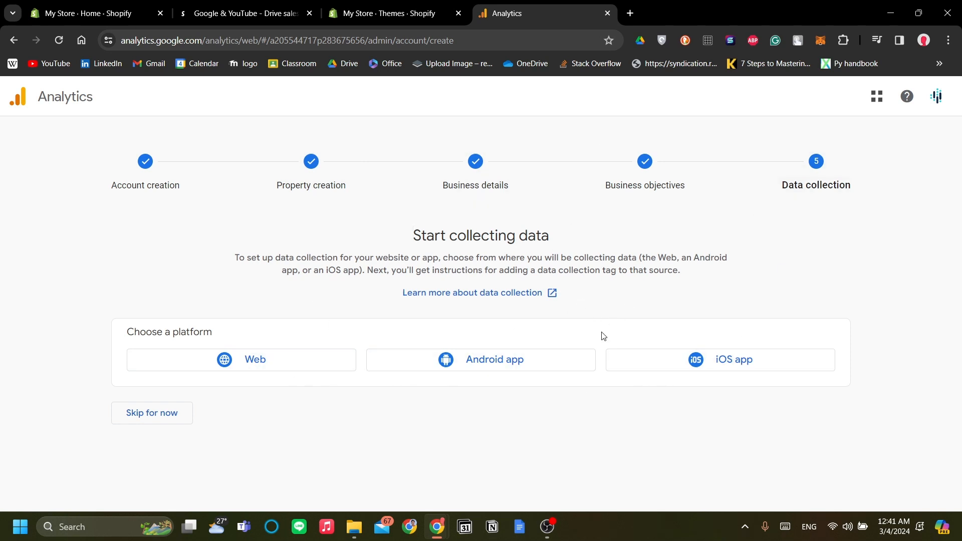
# Step: Switch to the Shopify admin and open the Shopify App Store from the suggested apps
pyautogui.click(440, 5)
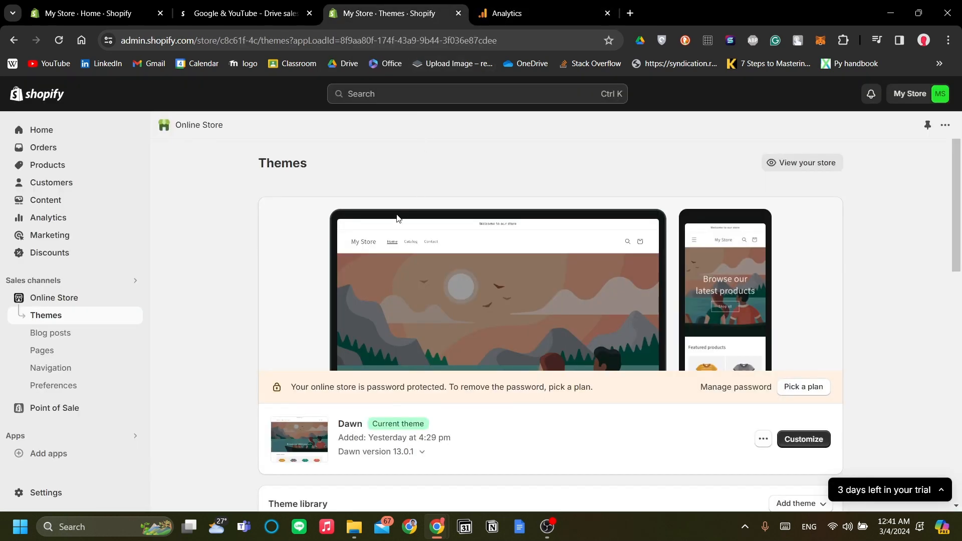
pyautogui.scroll(-2, 218, 349)
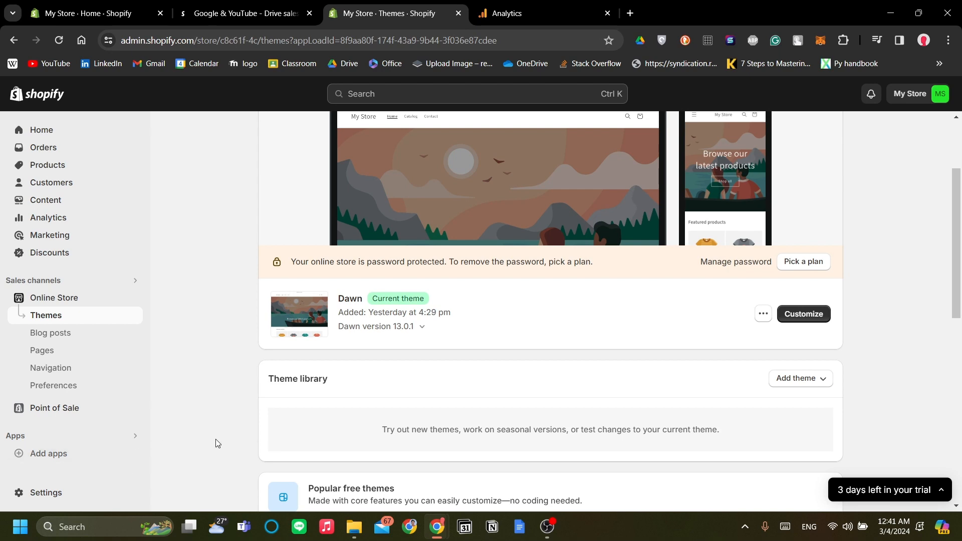
pyautogui.click(80, 464)
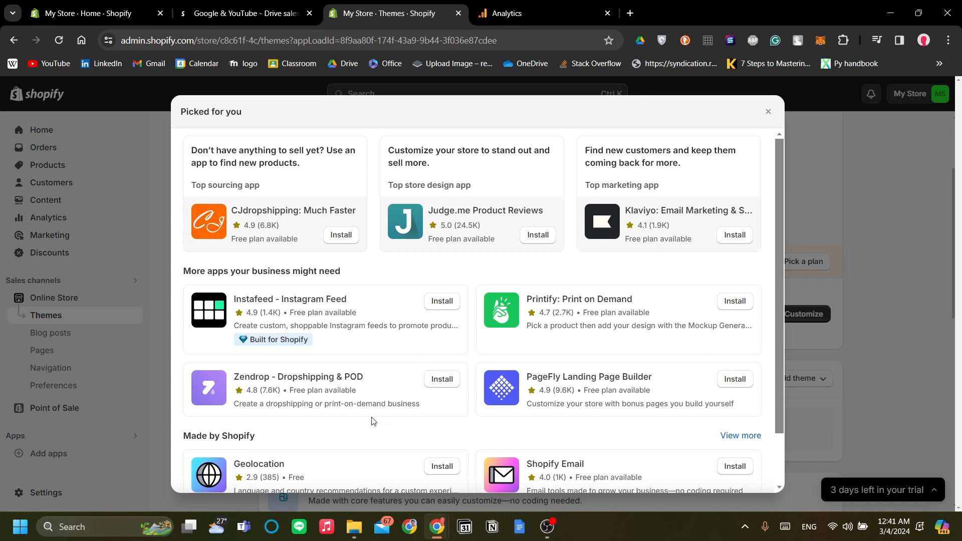
pyautogui.scroll(-1, 373, 421)
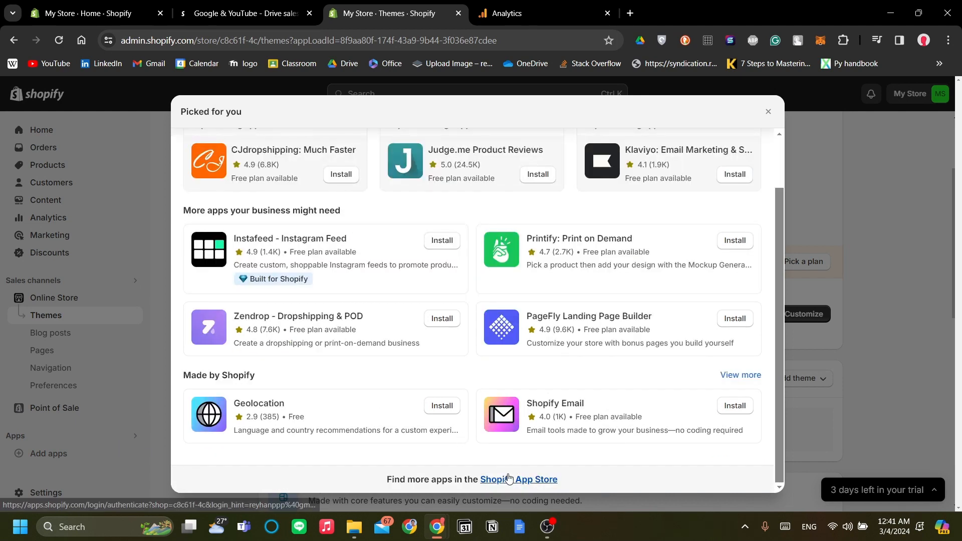
pyautogui.click(508, 478)
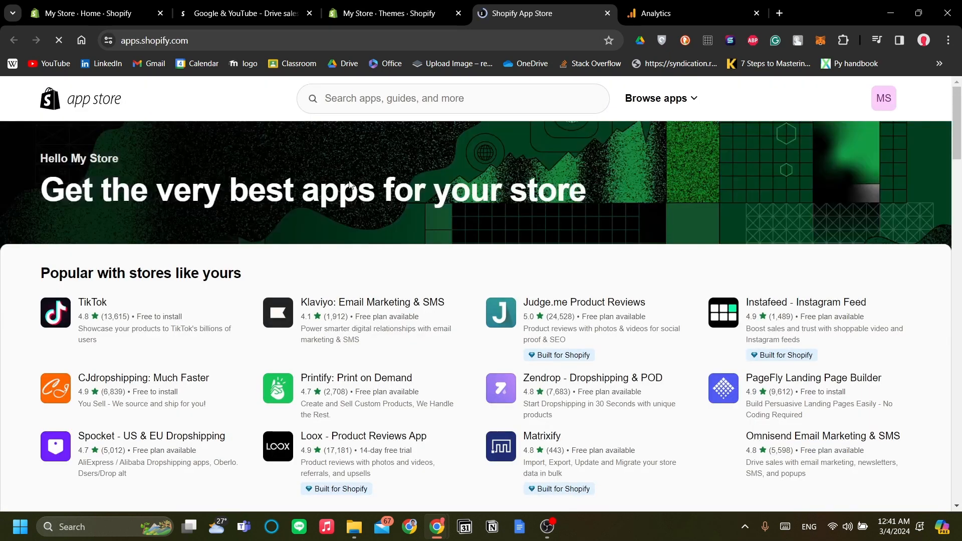
# Step: Search the Shopify App Store for "google and youtube"
pyautogui.click(426, 97)
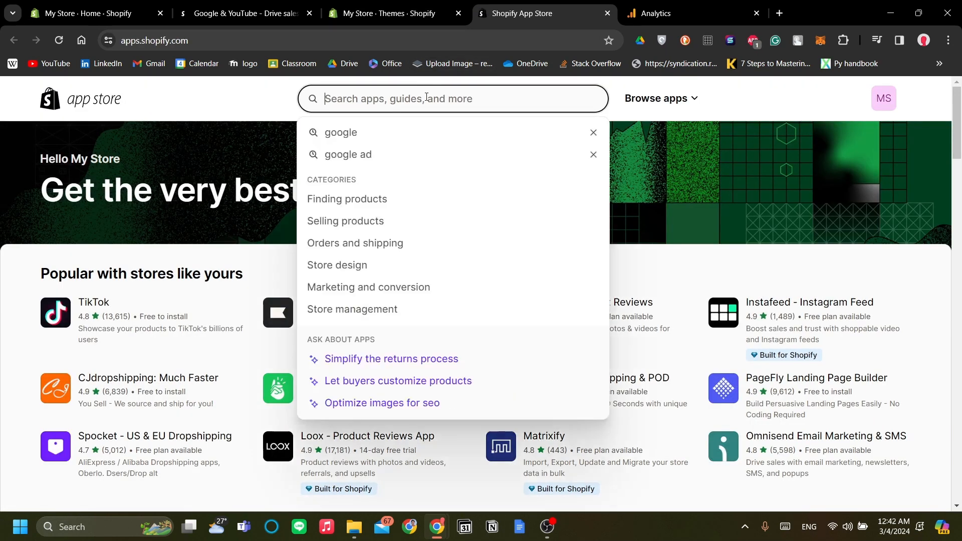
pyautogui.write('gpoogl')
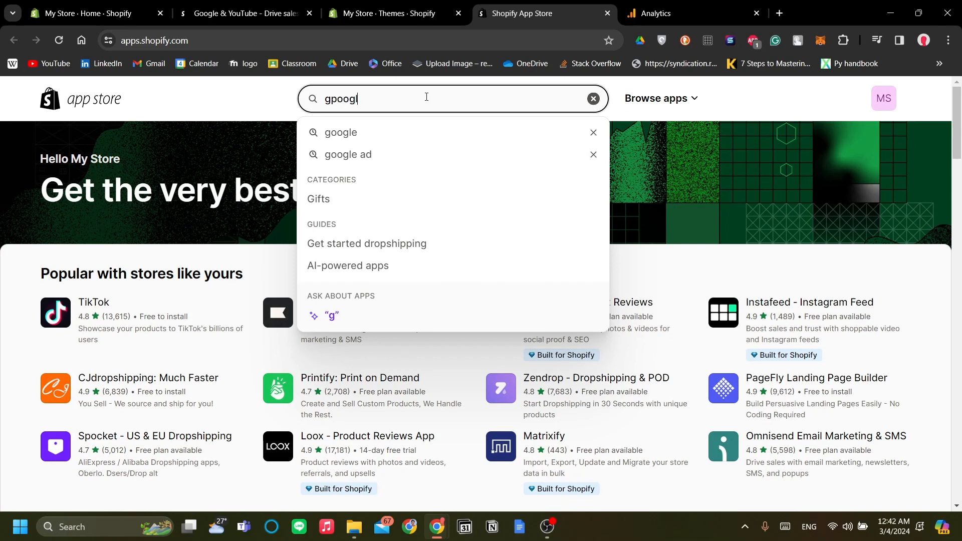
pyautogui.write('e')
pyautogui.hotkey('ctrl', 'a')
pyautogui.write('google')
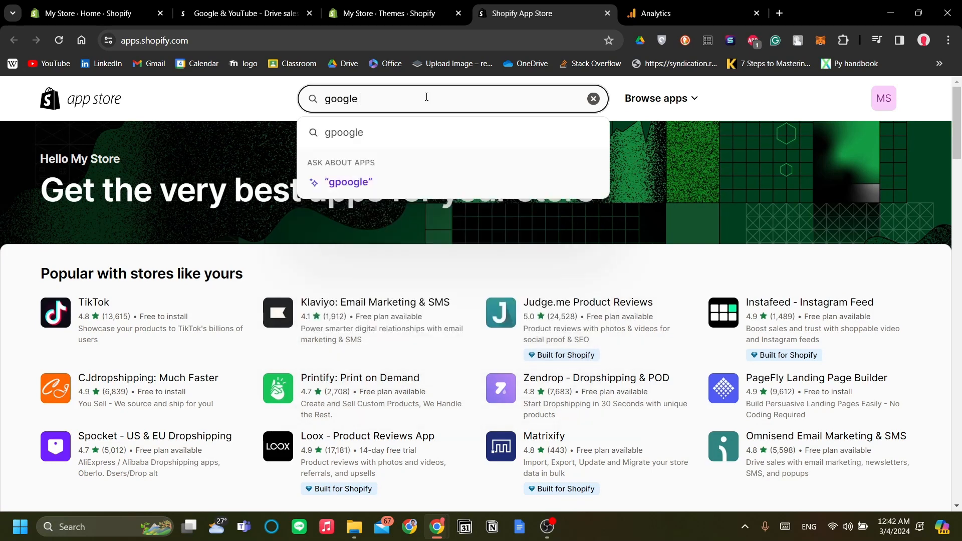
pyautogui.write(' and youtube')
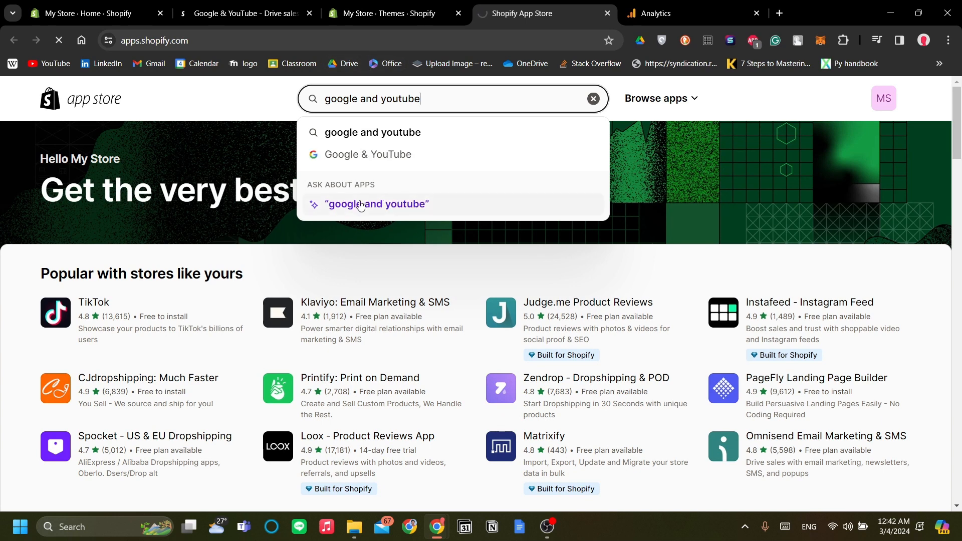
pyautogui.press('Return')
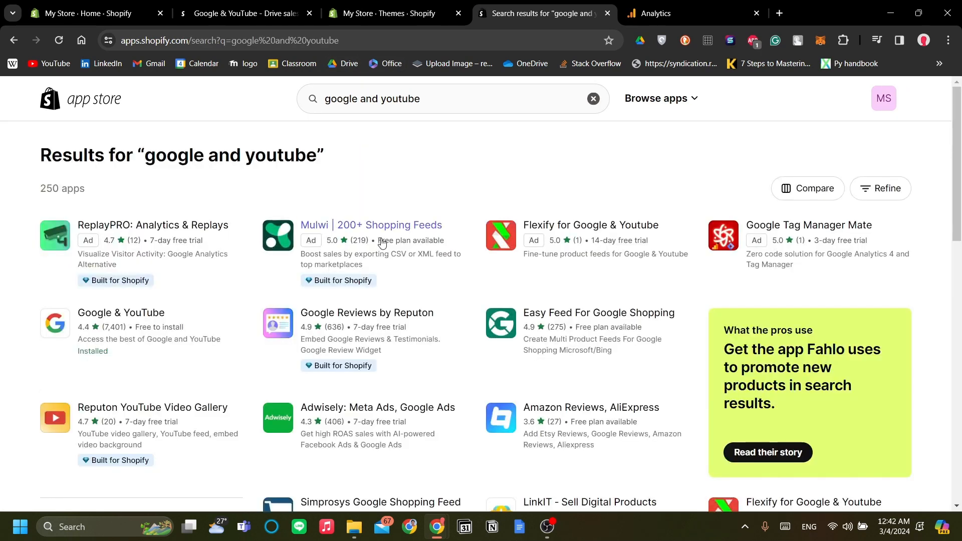
# Step: Open the installed Google & YouTube app in the store admin and collapse the trial notice
pyautogui.click(142, 314)
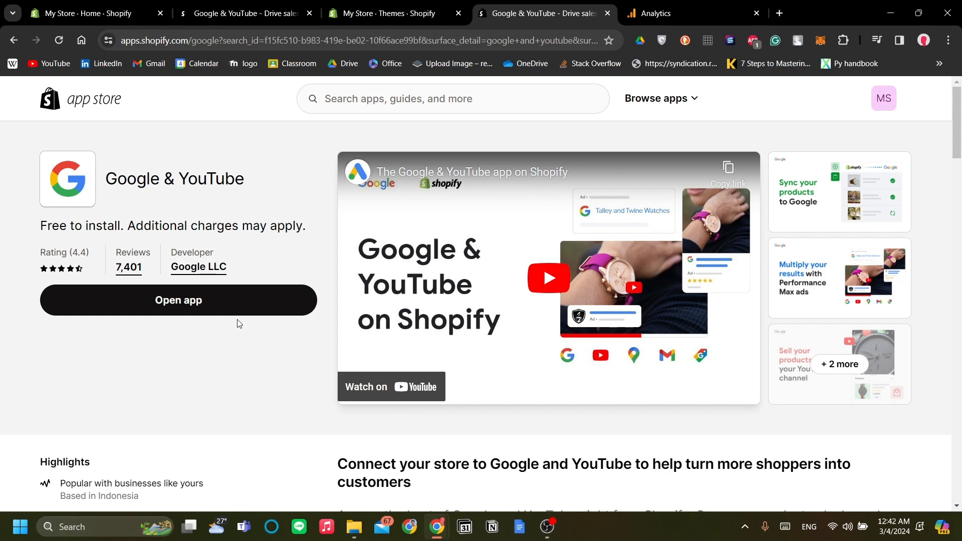
pyautogui.click(242, 302)
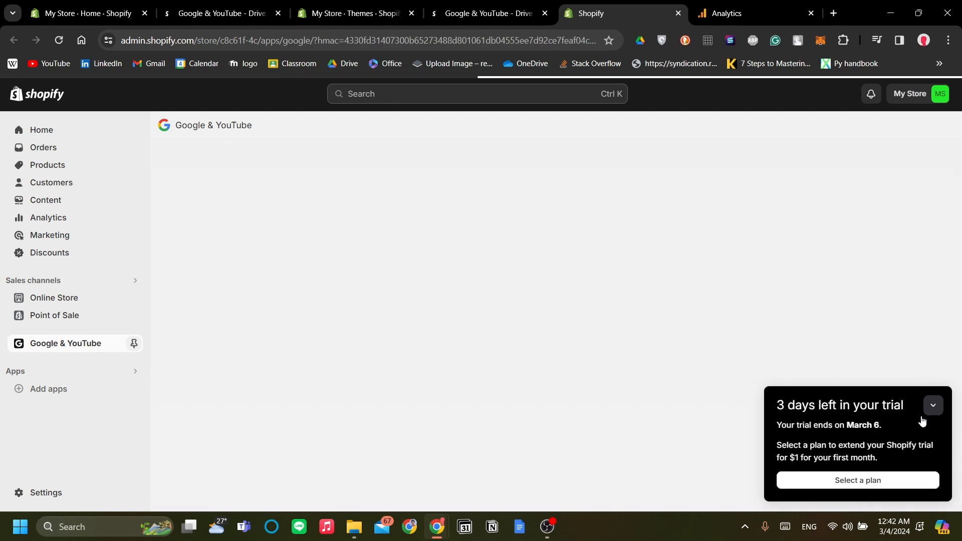
pyautogui.click(930, 410)
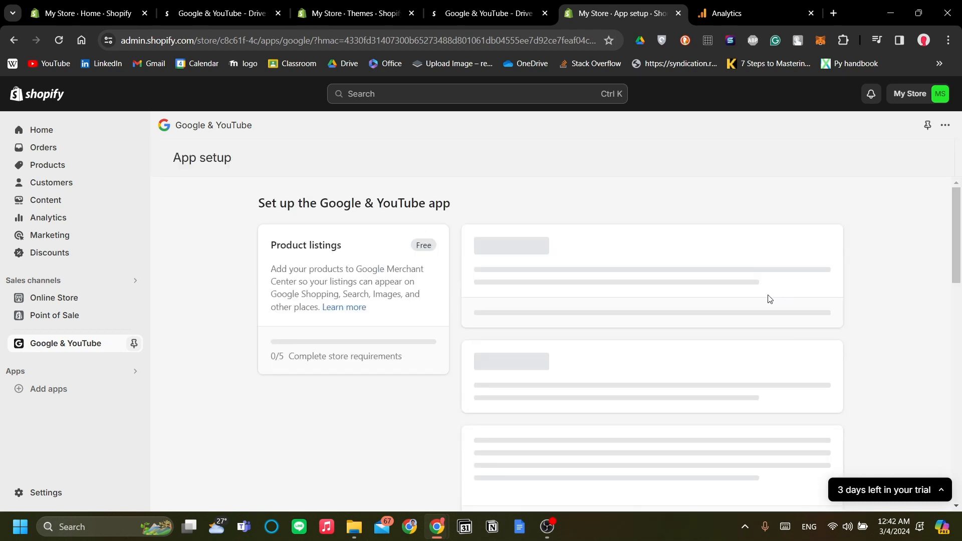
# Step: Examine the Google & YouTube app setup page, including its store requirements and the Google Analytics 4 notice
pyautogui.scroll(-3, 737, 277)
pyautogui.scroll(3, 736, 277)
pyautogui.scroll(-3, 830, 338)
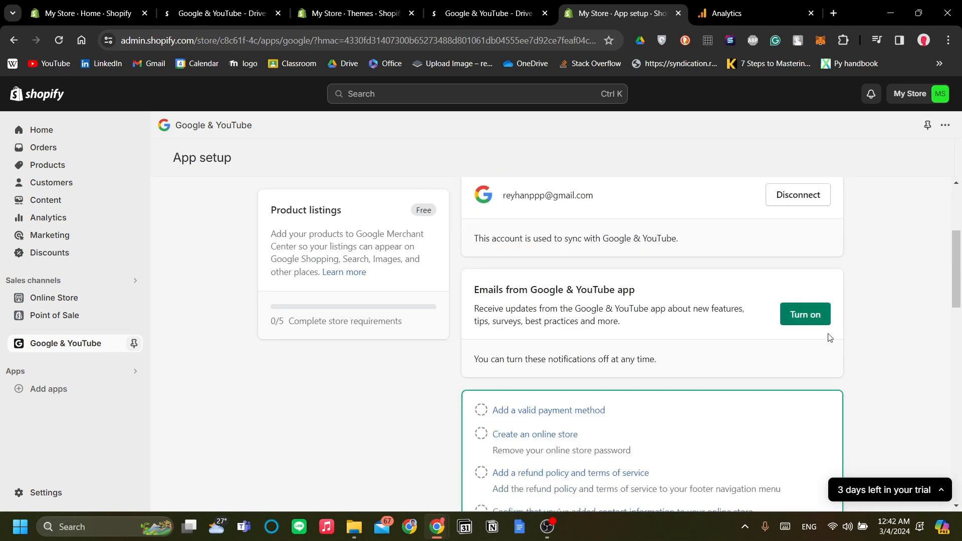
pyautogui.scroll(1, 554, 285)
pyautogui.scroll(-3, 655, 339)
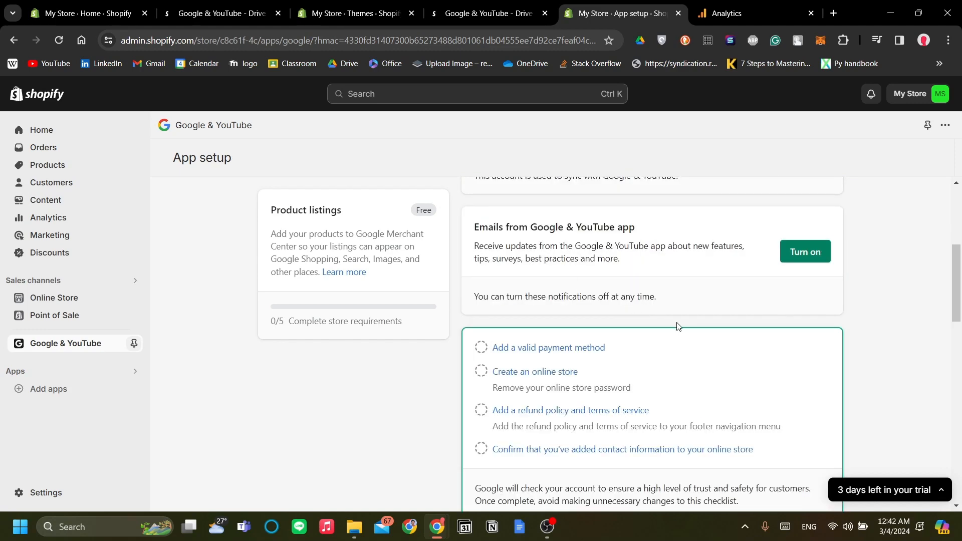
pyautogui.scroll(5, 657, 321)
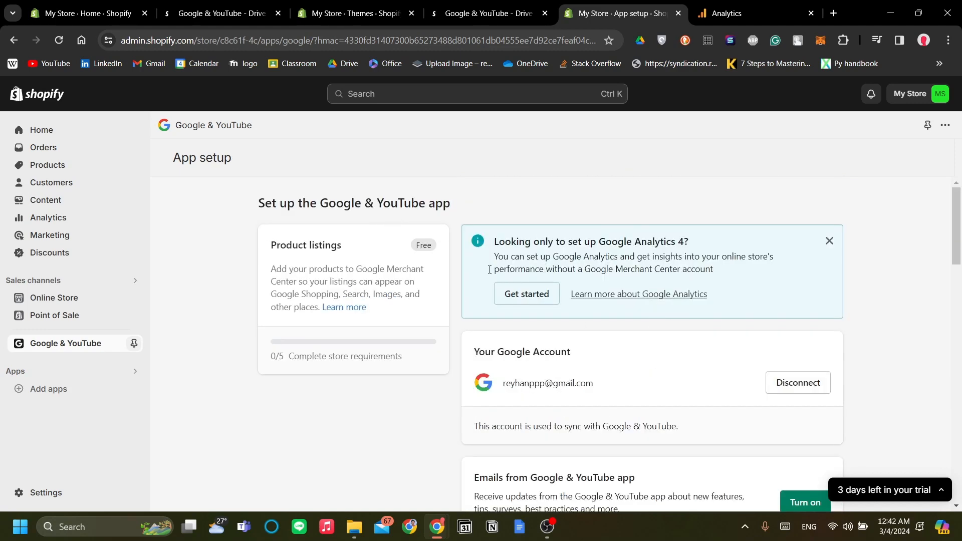
pyautogui.moveTo(498, 244); pyautogui.dragTo(598, 246)
pyautogui.click(595, 257)
pyautogui.scroll(-2, 525, 261)
pyautogui.scroll(2, 524, 273)
pyautogui.moveTo(495, 241); pyautogui.dragTo(693, 254)
pyautogui.click(709, 254)
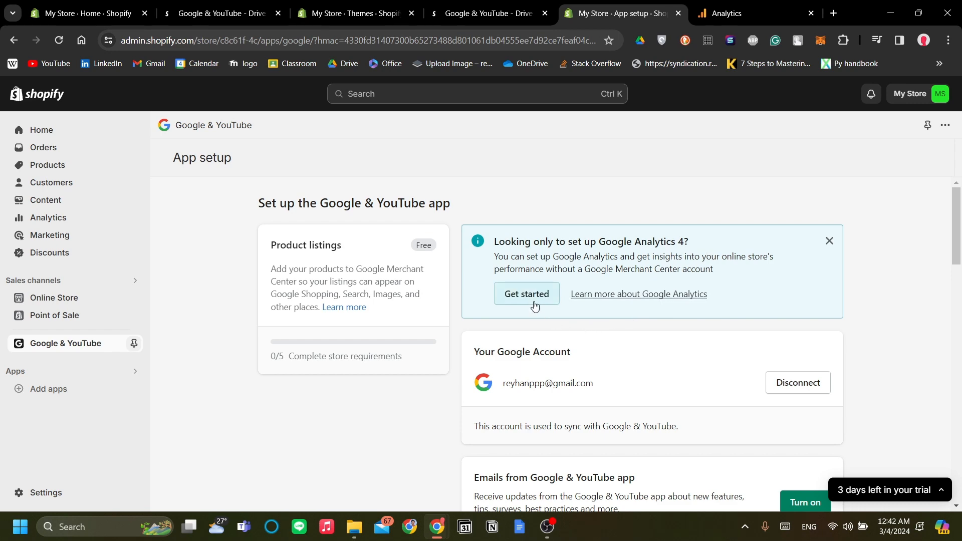
# Step: Start the Google Analytics 4 setup in the Google & YouTube app and check the properties offered for connection
pyautogui.click(527, 295)
pyautogui.scroll(-1, 535, 306)
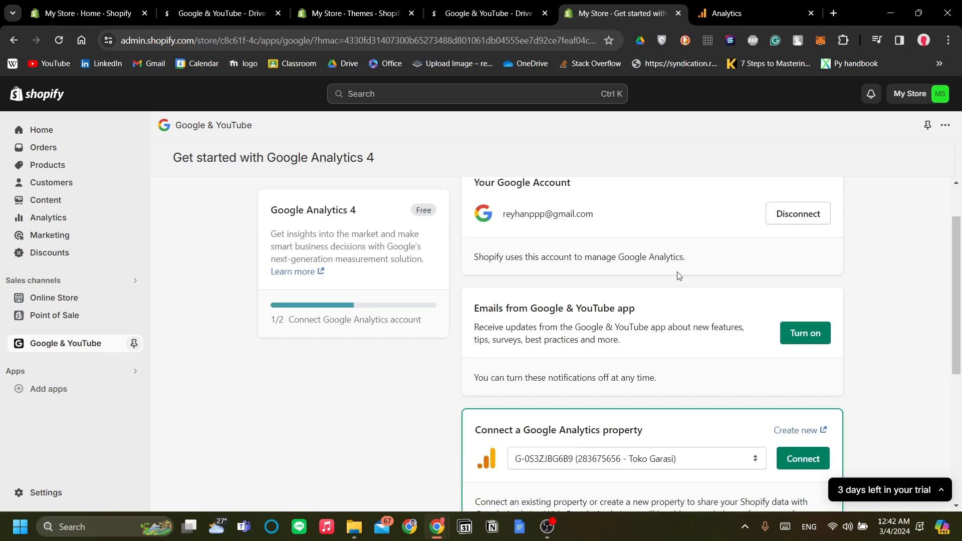
pyautogui.scroll(-2, 616, 273)
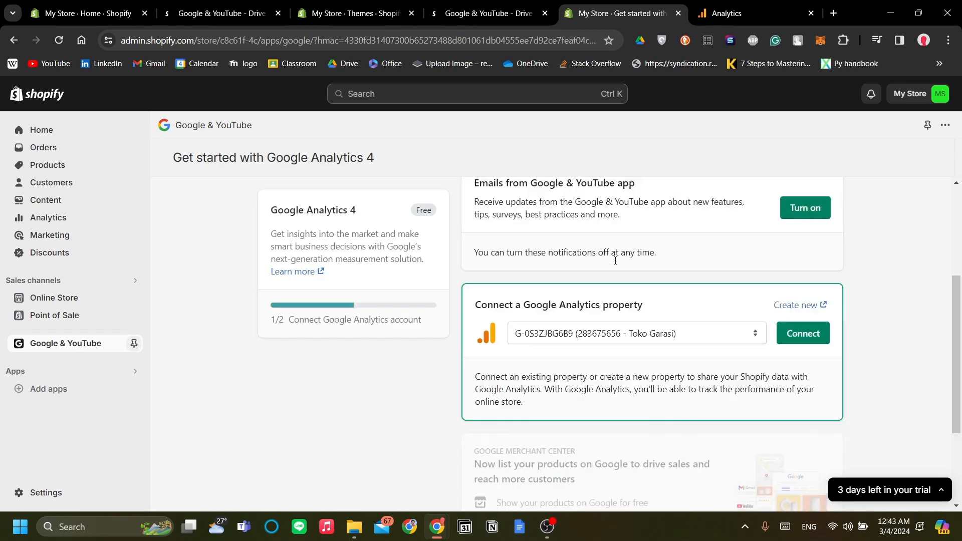
pyautogui.click(653, 342)
pyautogui.click(675, 343)
pyautogui.scroll(-3, 706, 373)
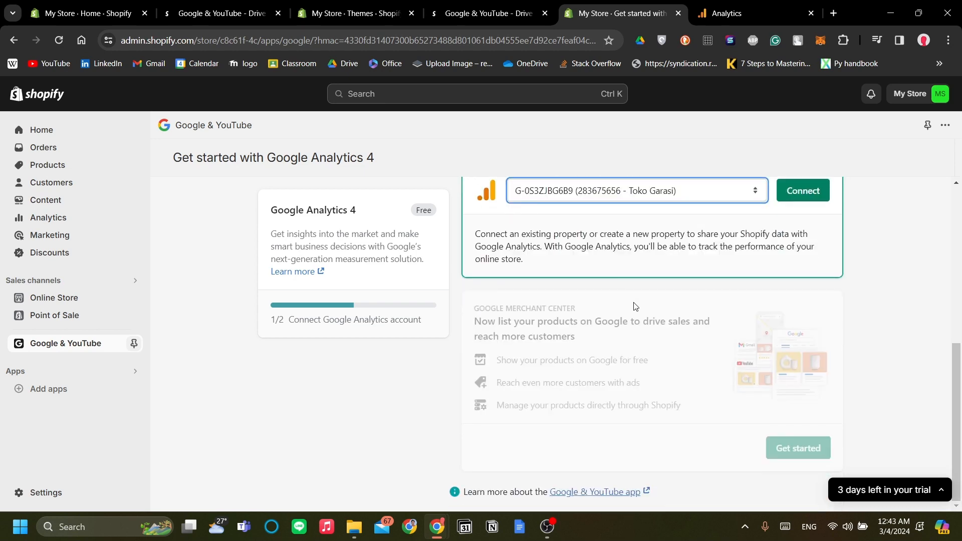
pyautogui.scroll(3, 668, 325)
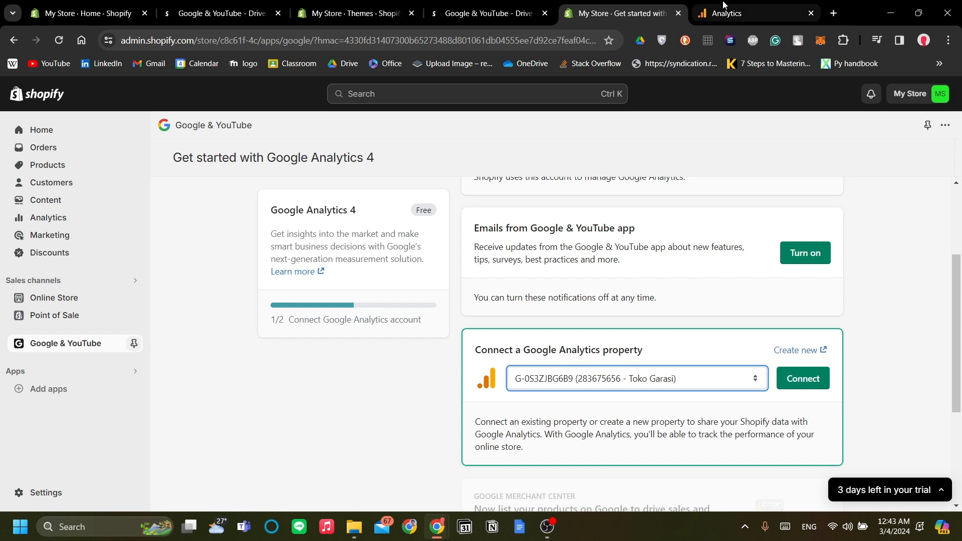
# Step: Connect the Toko Garasi Google Analytics property to the store in the Google & YouTube app and review the setup page
pyautogui.click(737, 5)
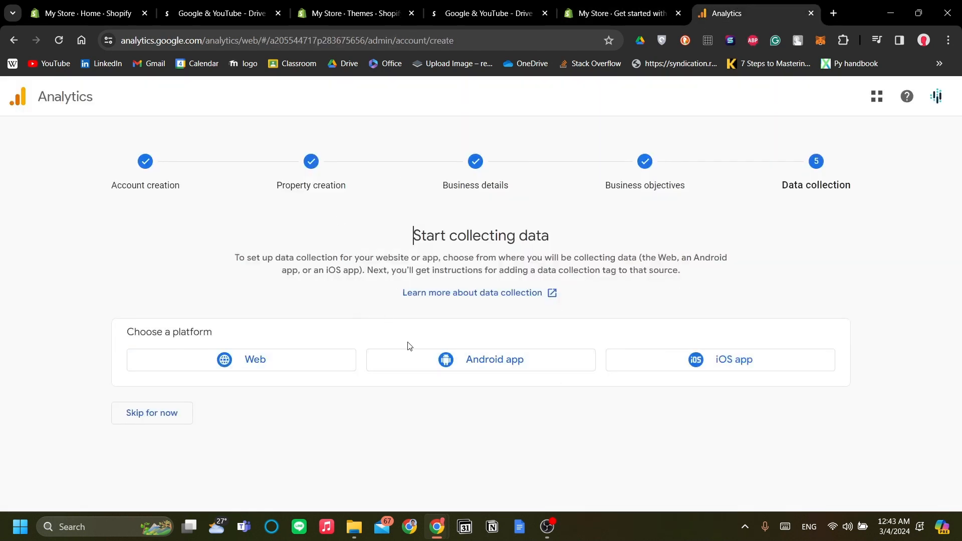
pyautogui.click(599, 11)
pyautogui.scroll(2, 622, 348)
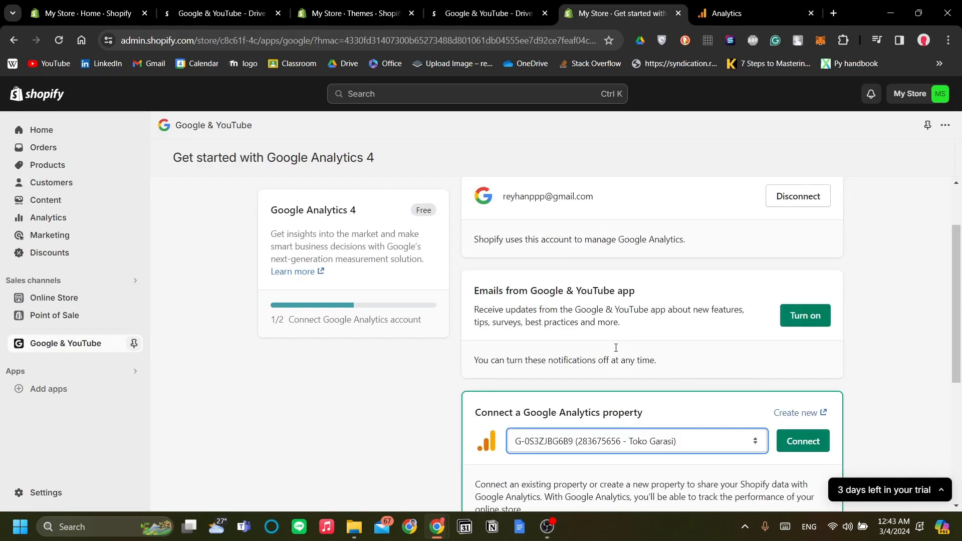
pyautogui.scroll(-3, 611, 341)
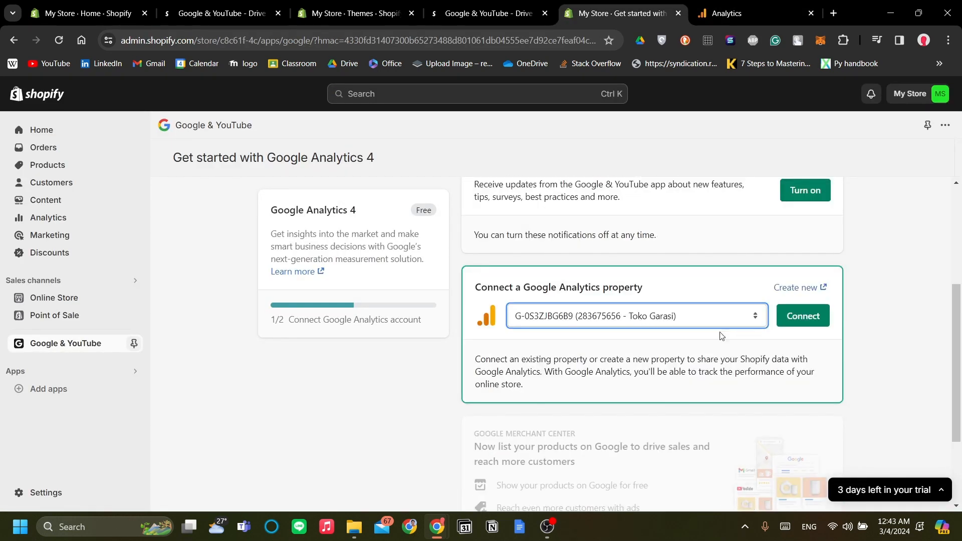
pyautogui.scroll(-1, 743, 341)
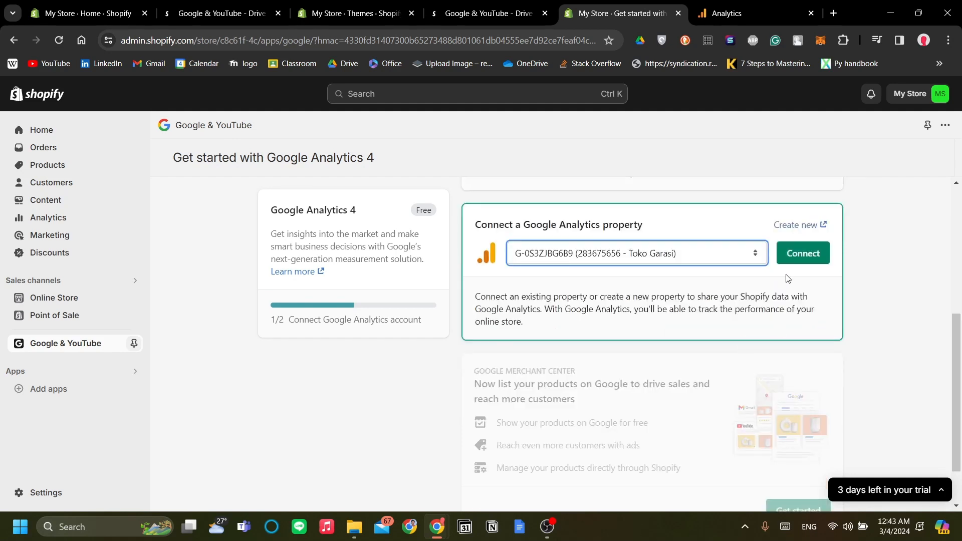
pyautogui.click(802, 264)
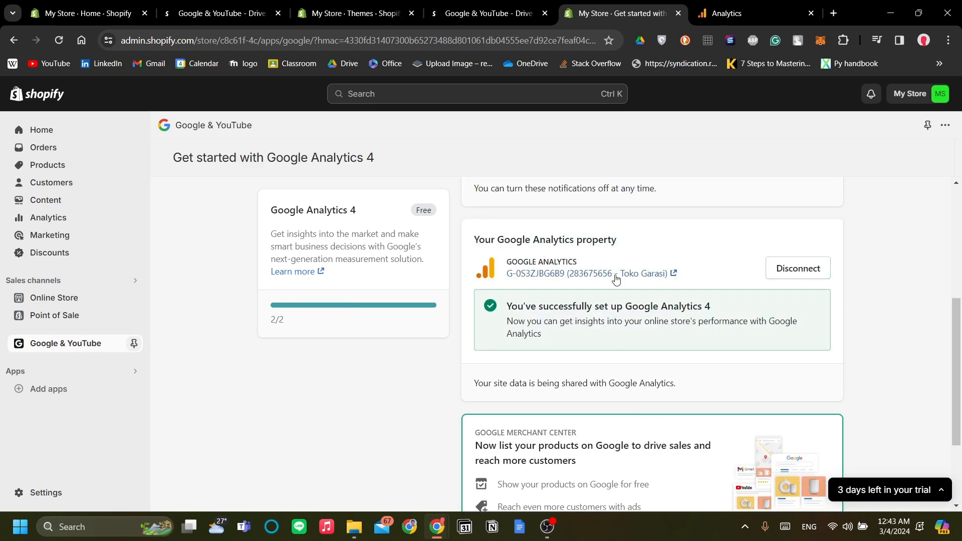
pyautogui.scroll(-2, 632, 341)
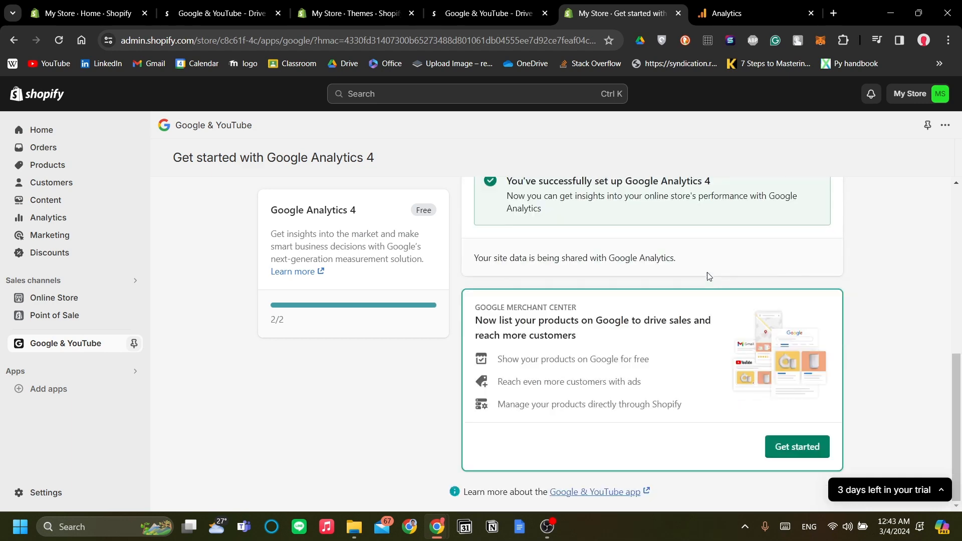
pyautogui.scroll(1, 625, 343)
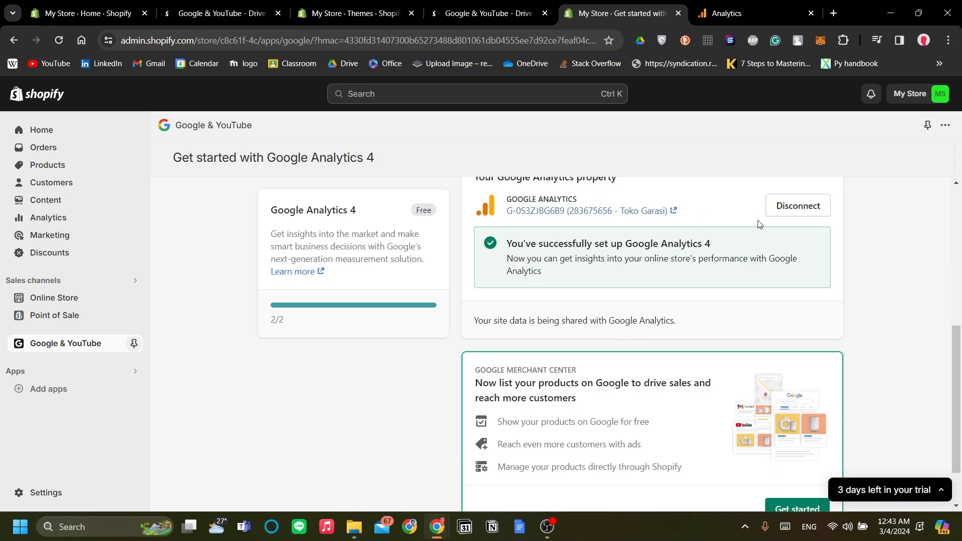
pyautogui.scroll(2, 758, 224)
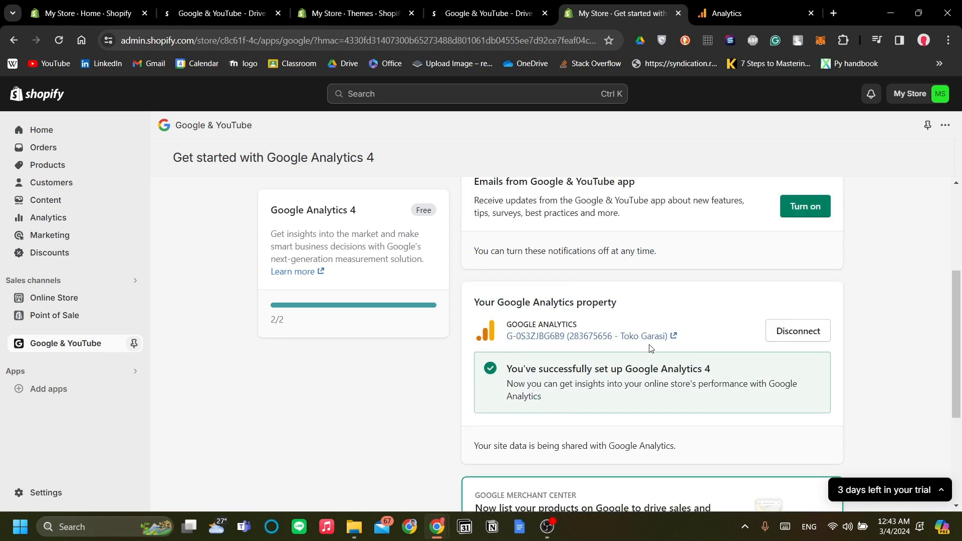
pyautogui.scroll(3, 649, 347)
pyautogui.scroll(-5, 691, 313)
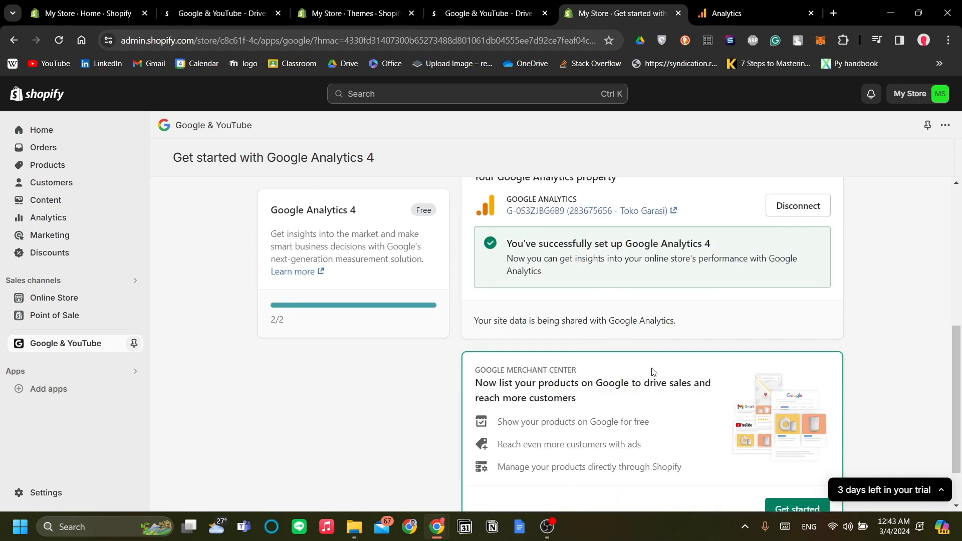
pyautogui.scroll(-1, 619, 318)
# Step: Switch to Google Analytics and start setting up a data stream for the Web platform
pyautogui.click(742, 13)
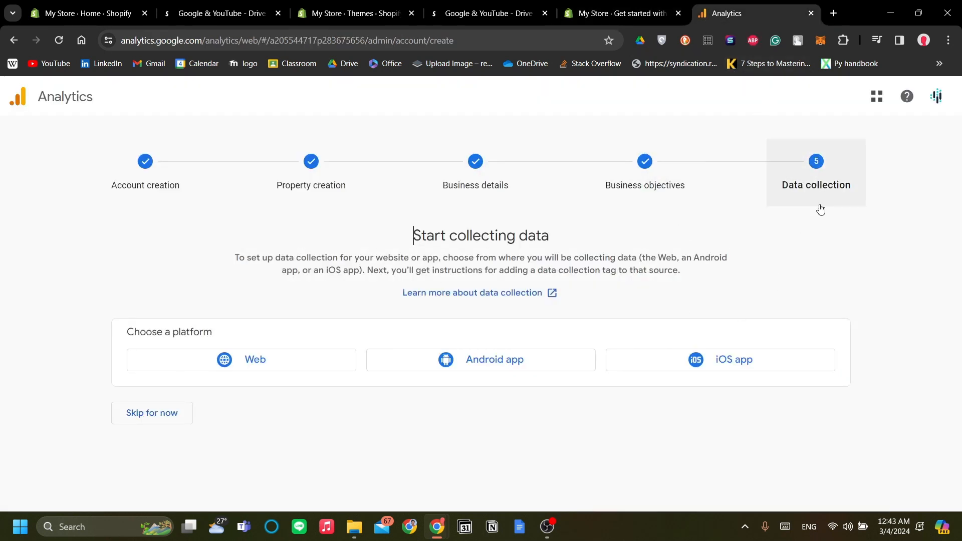
pyautogui.click(241, 359)
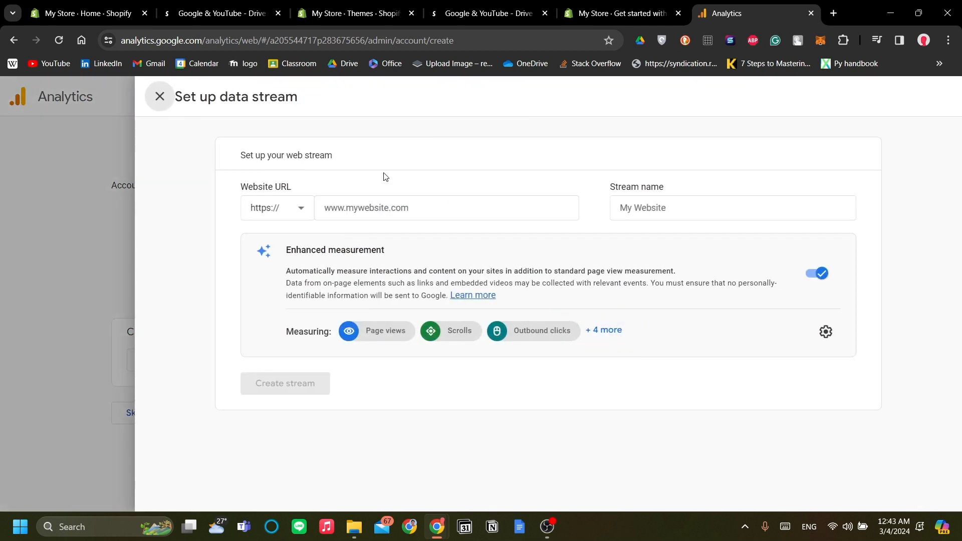
pyautogui.click(463, 213)
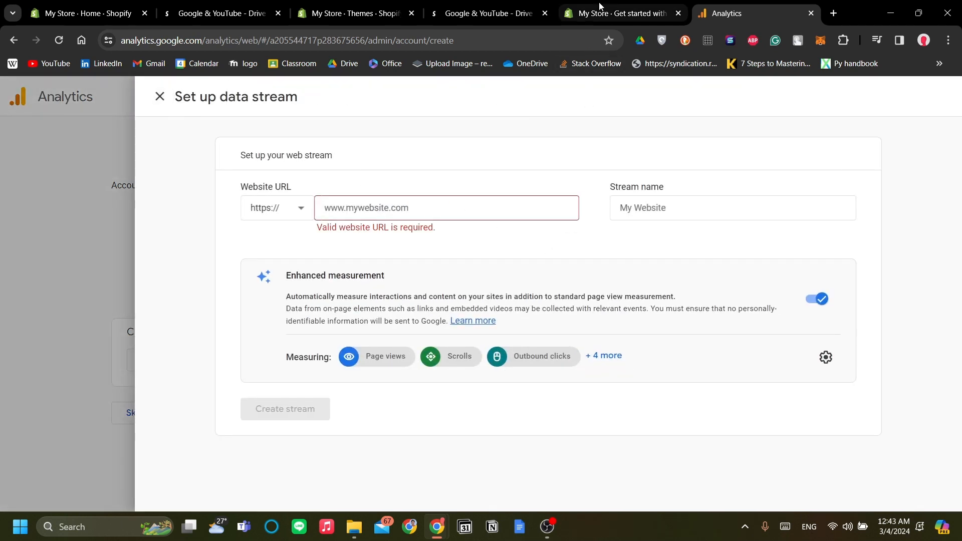
# Step: Copy the store address c8c61f-4c.myshopify.com from the Shopify settings and enter it as the web stream's website URL in Analytics
pyautogui.click(601, 14)
pyautogui.click(37, 492)
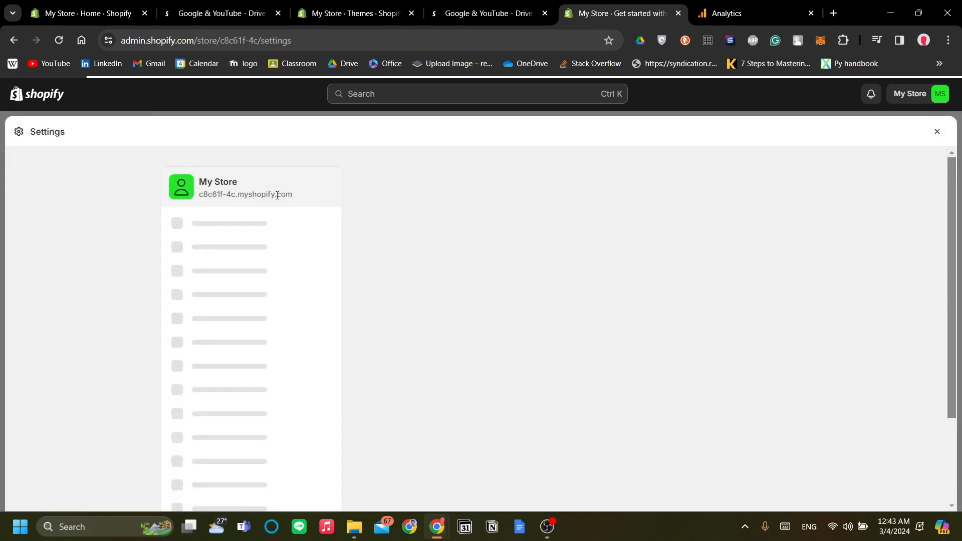
pyautogui.moveTo(293, 195); pyautogui.dragTo(199, 197)
pyautogui.hotkey('ctrl', 'c')
pyautogui.click(742, 13)
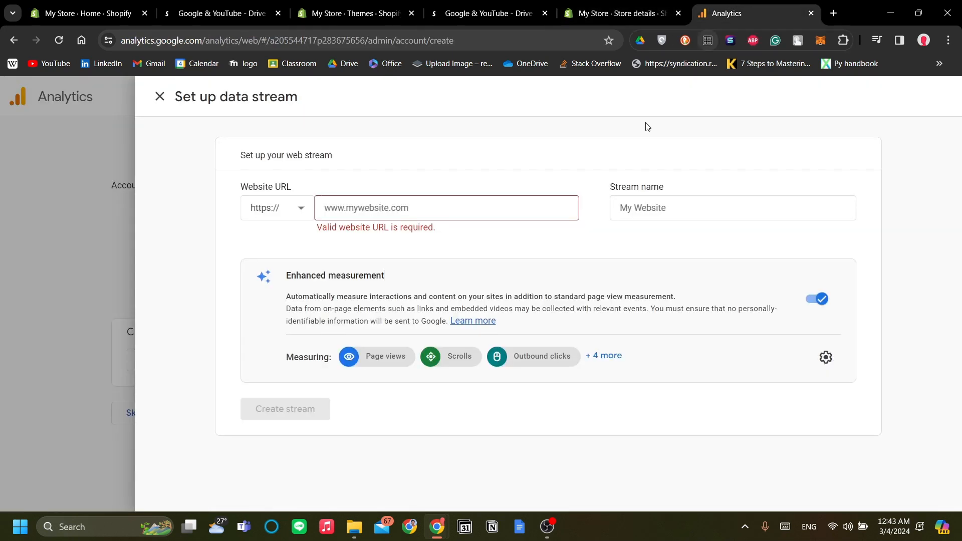
pyautogui.click(402, 203)
pyautogui.hotkey('ctrl', 'v')
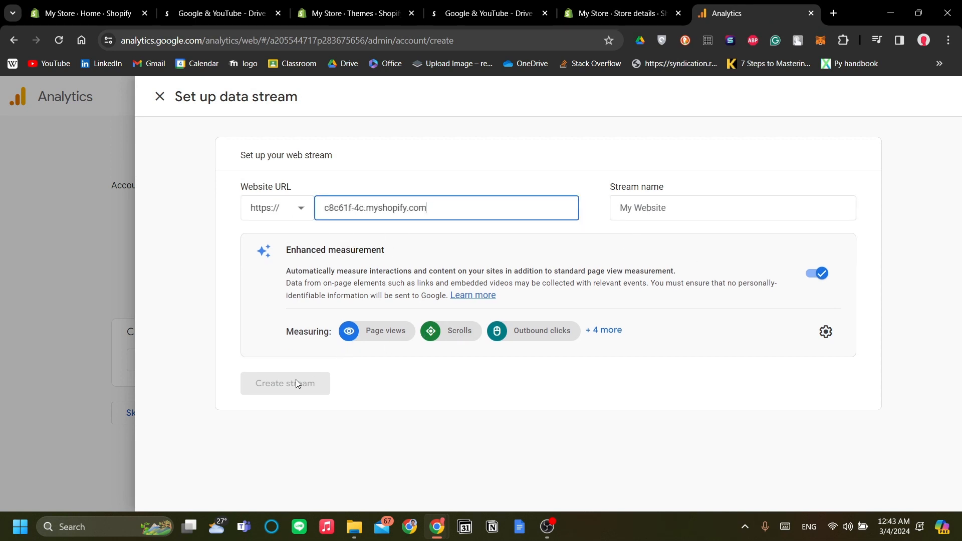
# Step: Name the web stream "My Website", create it and dismiss the installation instructions
pyautogui.click(666, 206)
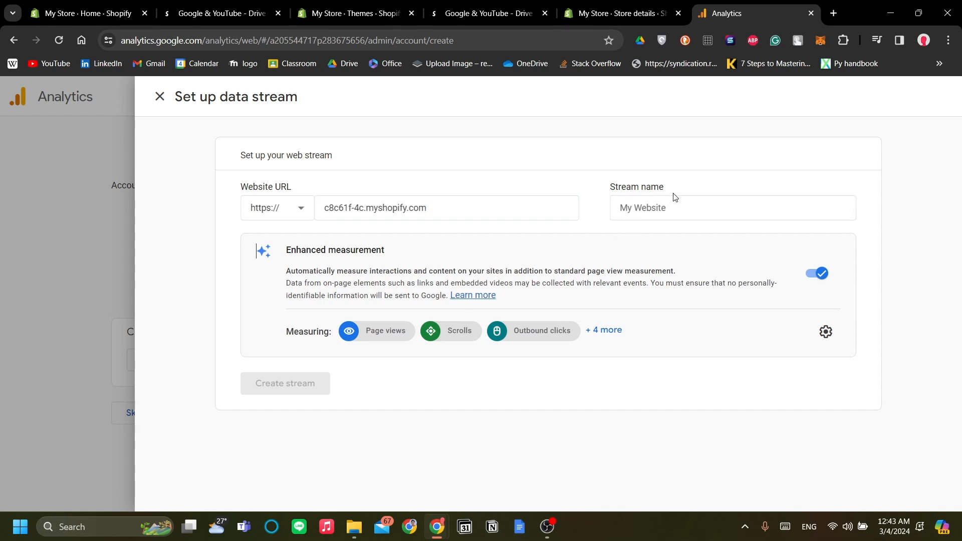
pyautogui.write('My Website')
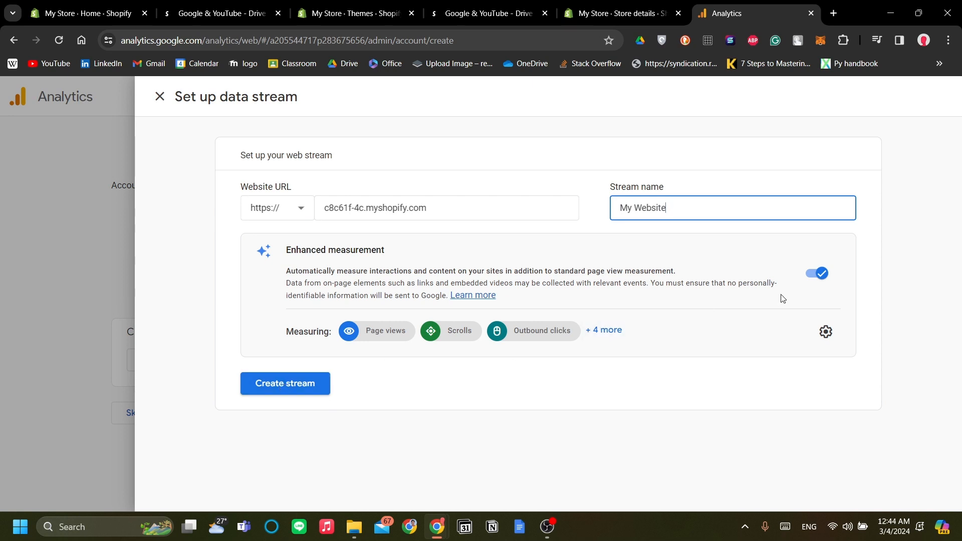
pyautogui.click(316, 383)
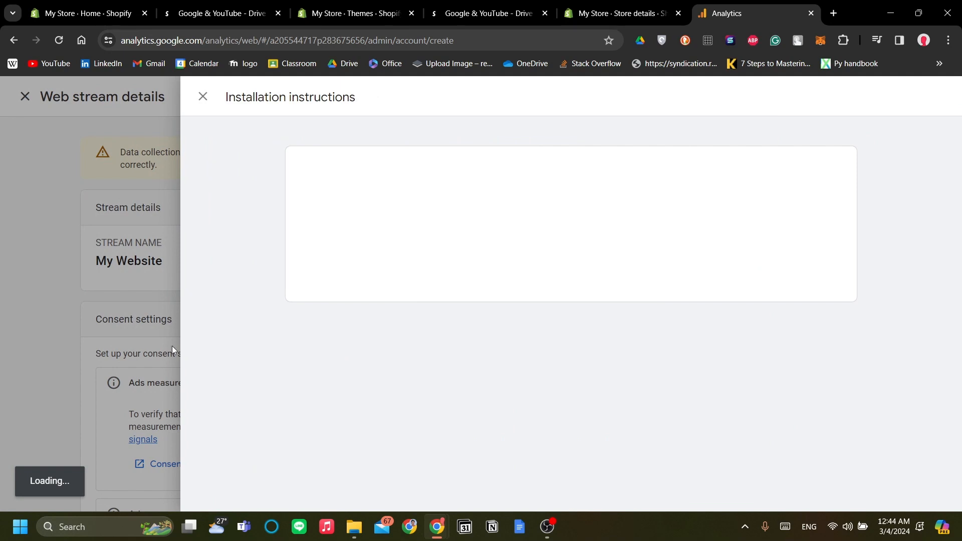
pyautogui.click(143, 341)
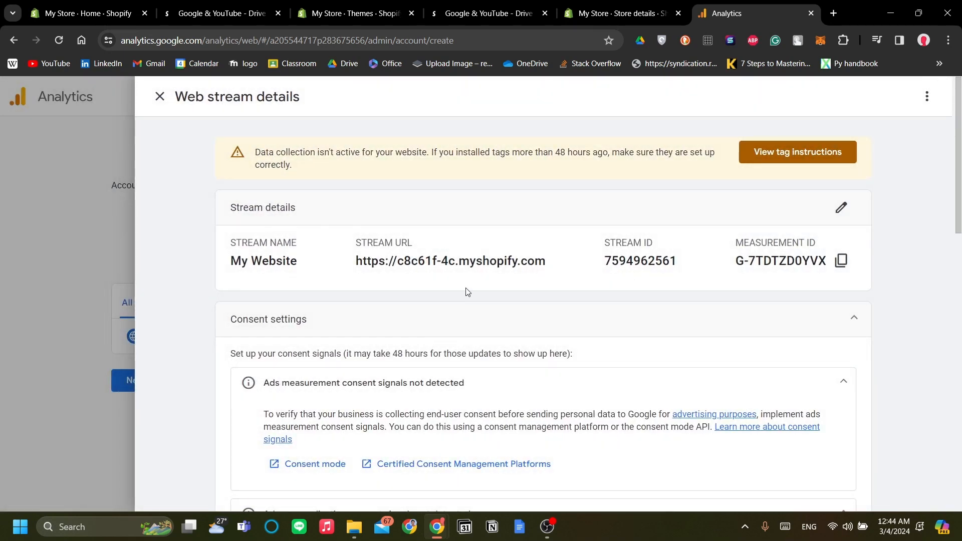
# Step: Examine the web stream details, including the consent settings, events, enhanced measurement and Google tag options
pyautogui.scroll(-3, 467, 302)
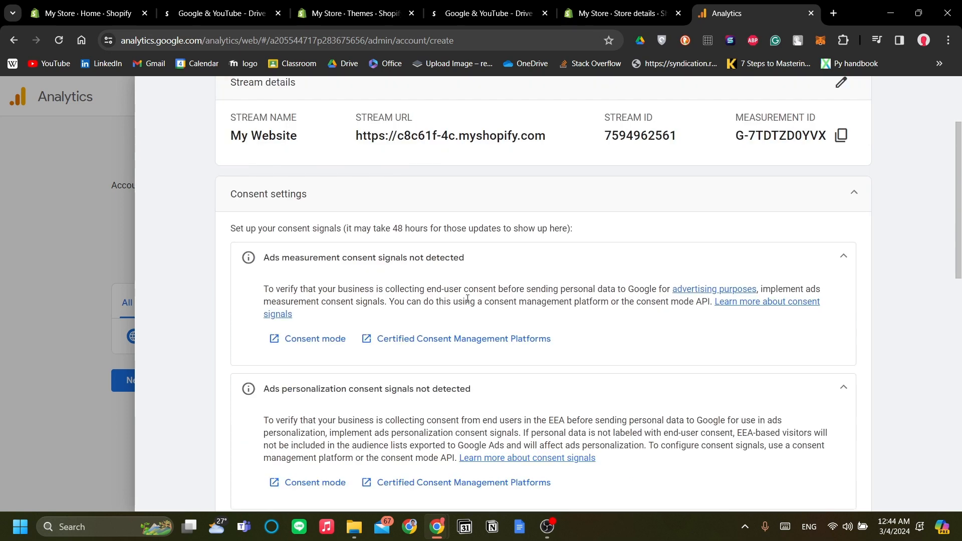
pyautogui.scroll(3, 467, 299)
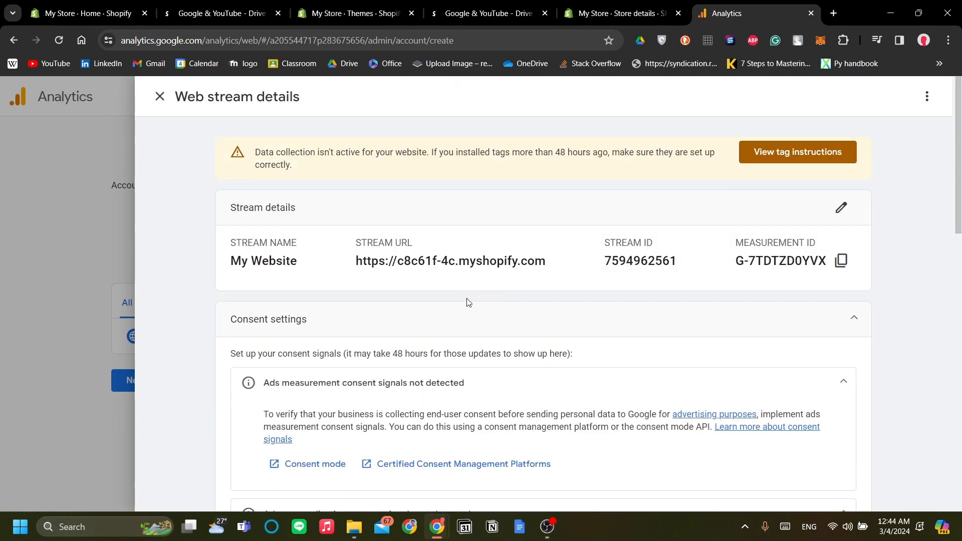
pyautogui.scroll(-3, 494, 337)
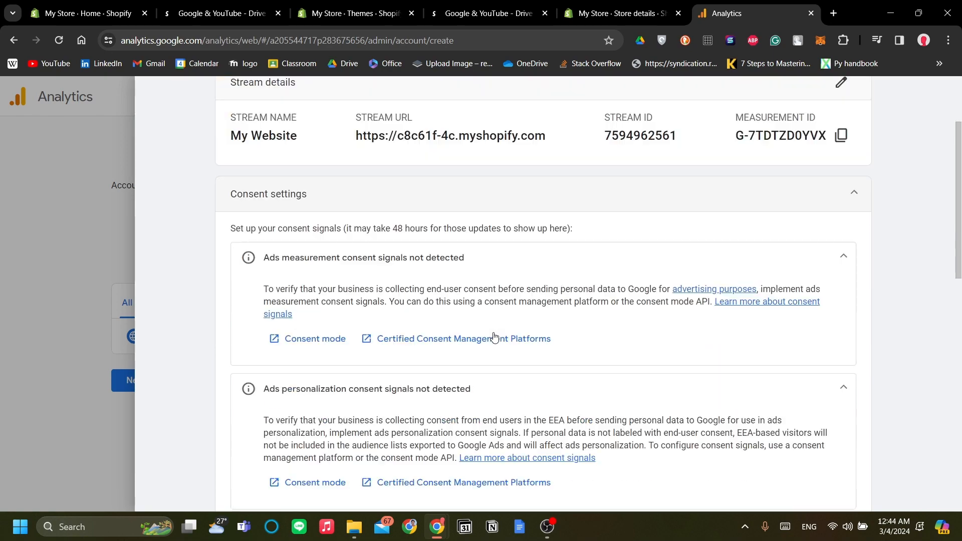
pyautogui.scroll(-4, 496, 335)
pyautogui.scroll(-2, 497, 333)
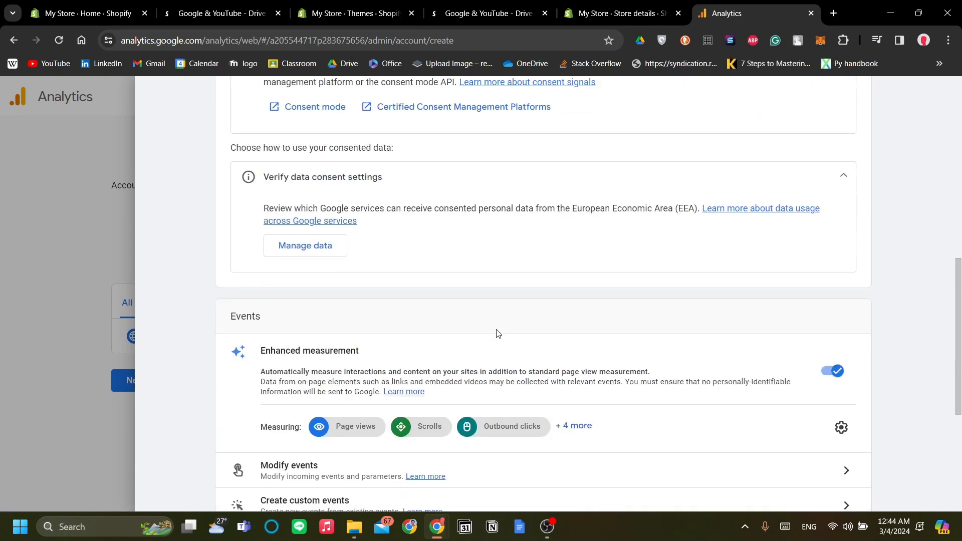
pyautogui.scroll(-4, 498, 332)
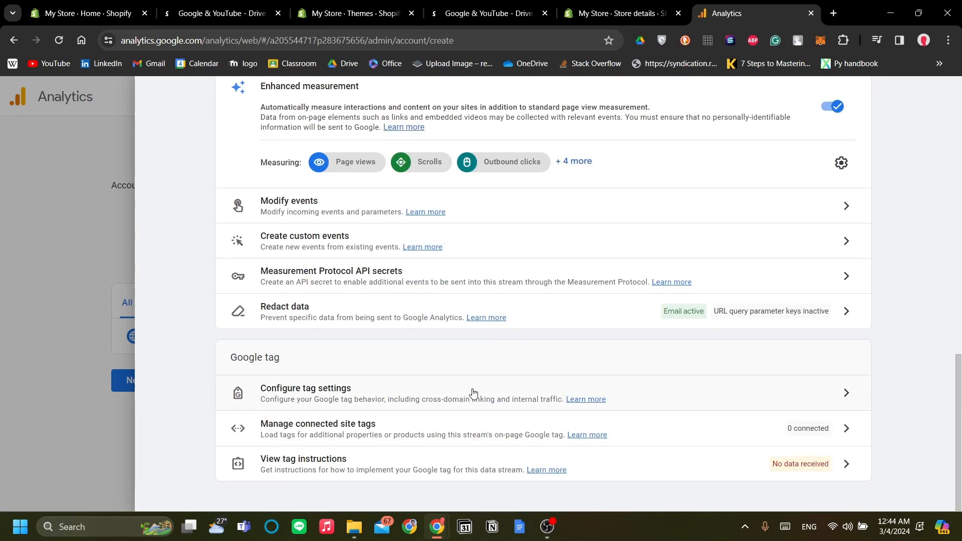
pyautogui.scroll(7, 501, 381)
pyautogui.scroll(5, 527, 366)
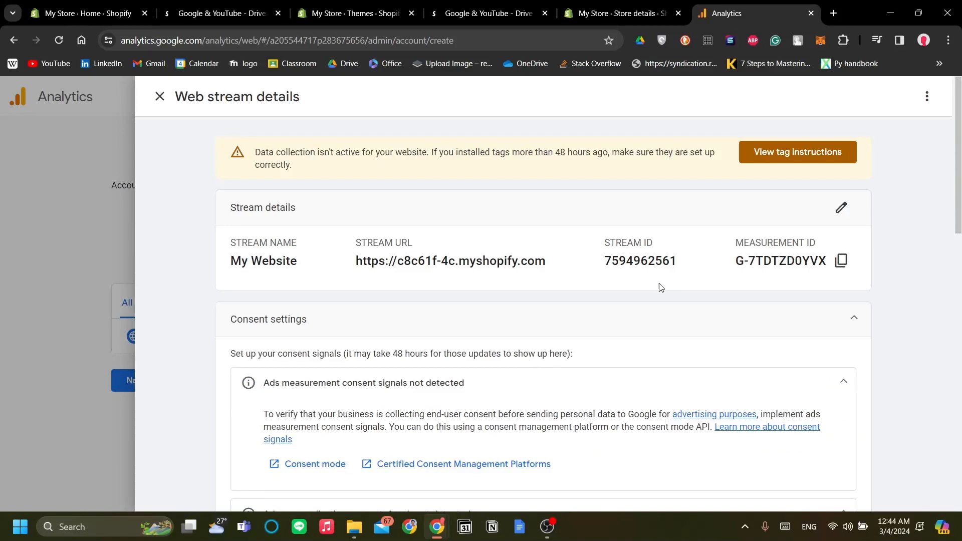
pyautogui.click(154, 103)
pyautogui.scroll(-5, 518, 181)
pyautogui.scroll(5, 582, 256)
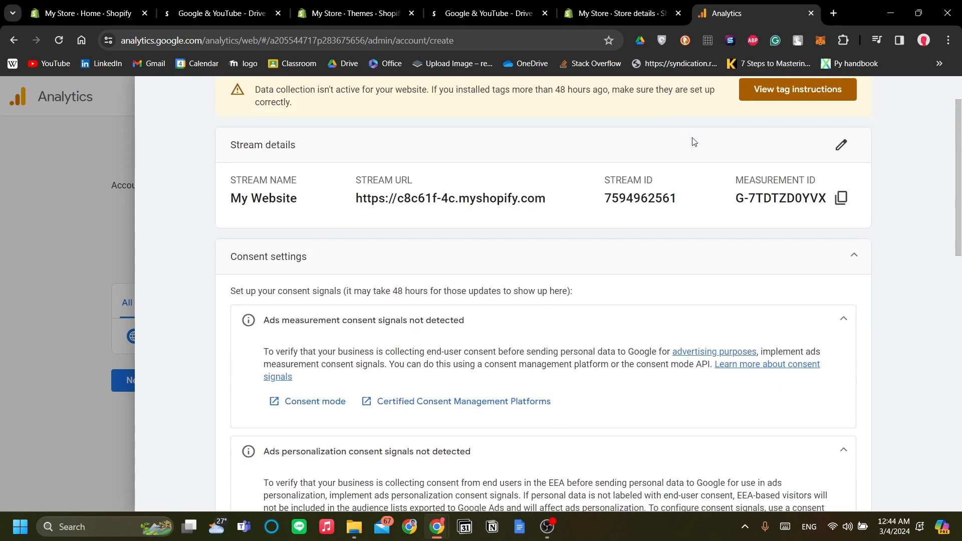
# Step: Check the store settings in Shopify, return to Analytics and complete its account setup through to the home page
pyautogui.click(625, 12)
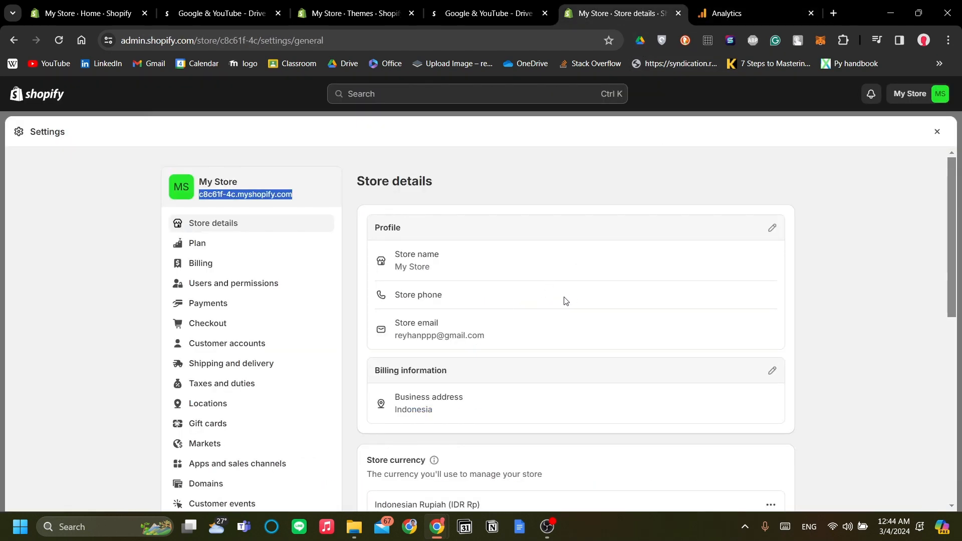
pyautogui.scroll(-3, 565, 300)
pyautogui.click(726, 13)
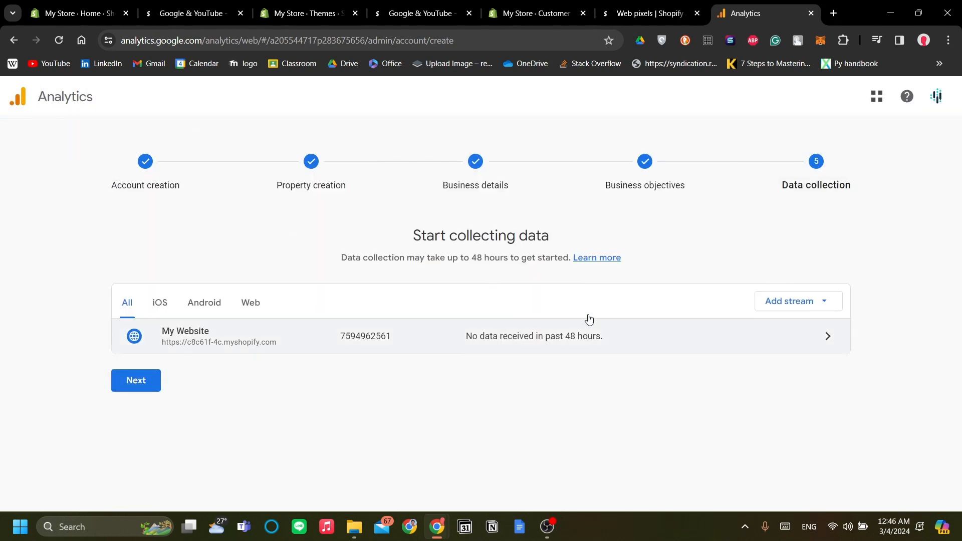
pyautogui.click(150, 384)
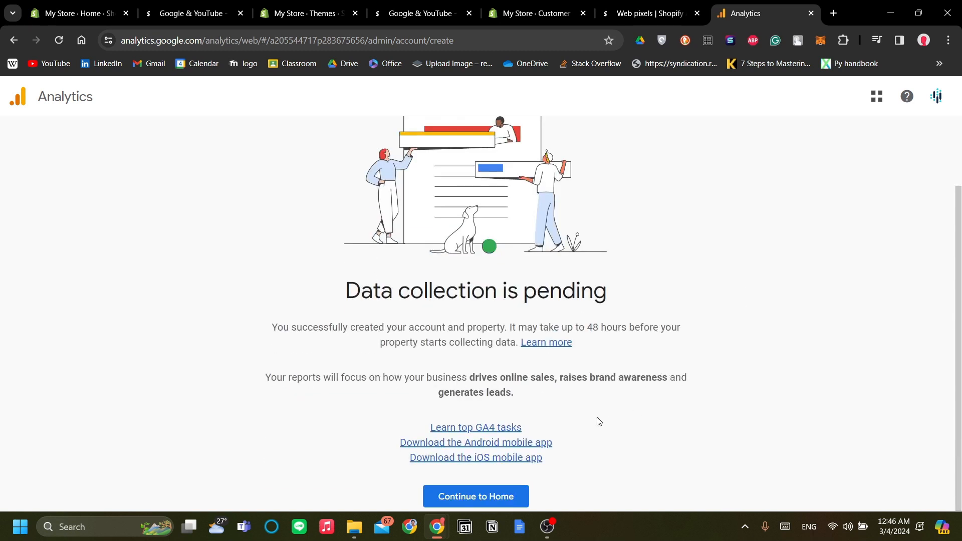
pyautogui.click(517, 496)
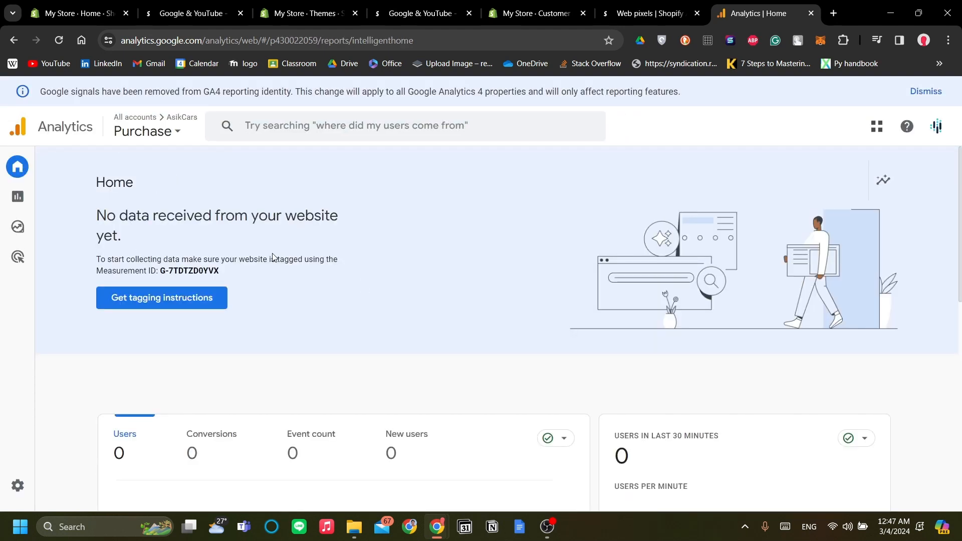
# Step: Examine the overview cards on the Analytics home page and open the reports snapshot for the AsikCars property
pyautogui.scroll(-2, 414, 329)
pyautogui.scroll(2, 414, 330)
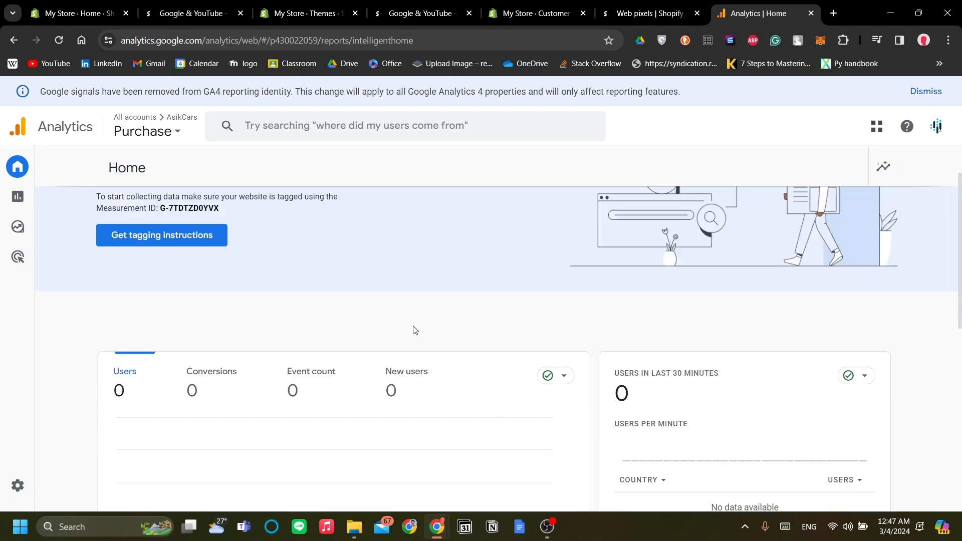
pyautogui.scroll(-3, 335, 285)
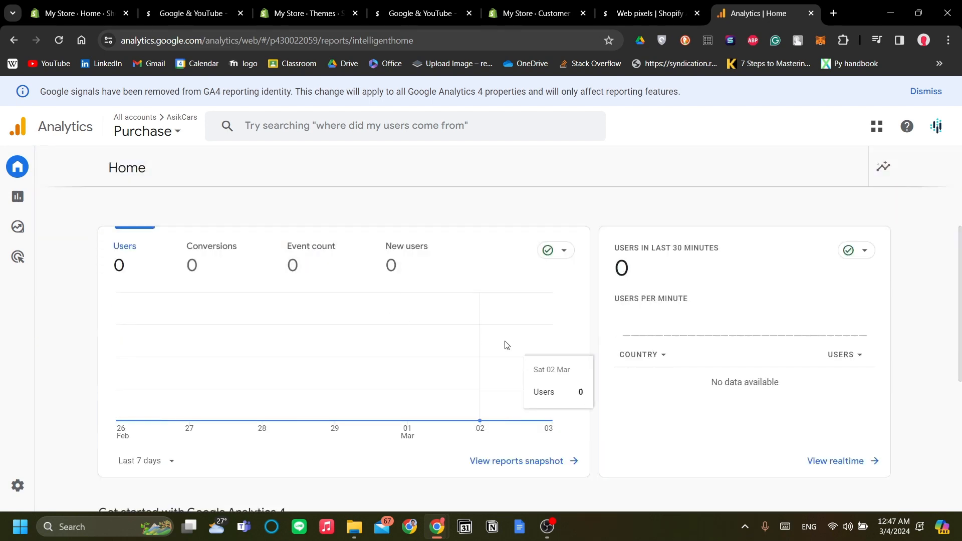
pyautogui.scroll(-1, 551, 346)
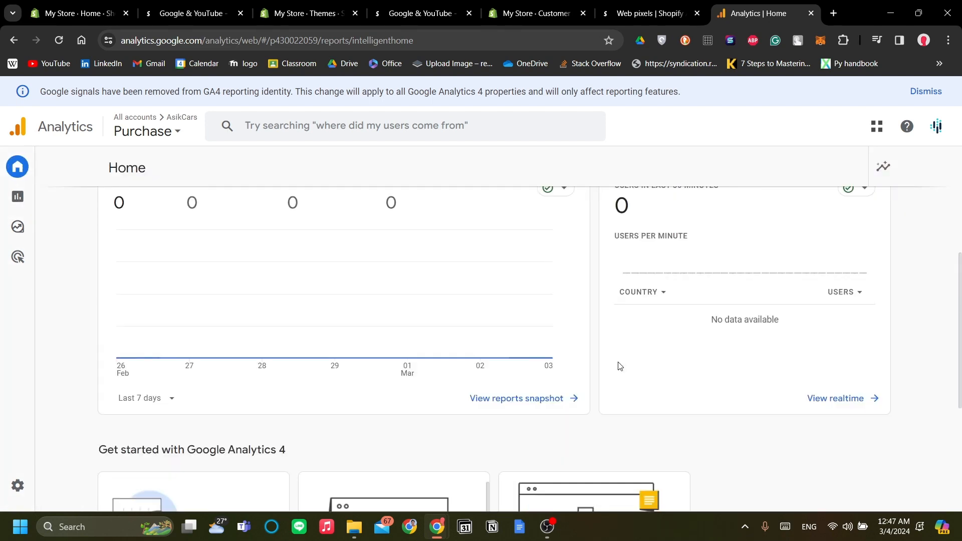
pyautogui.scroll(1, 602, 411)
pyautogui.click(550, 465)
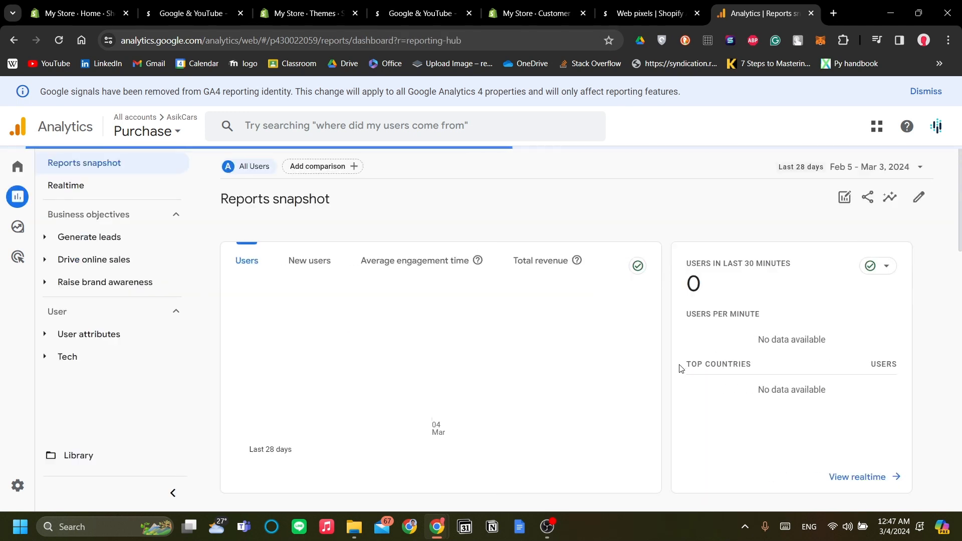
pyautogui.scroll(-2, 683, 365)
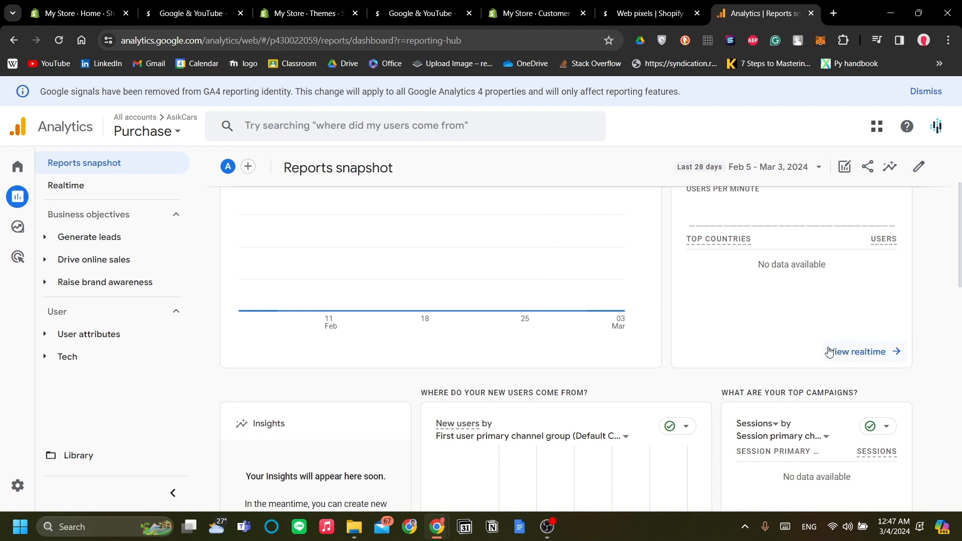
# Step: Open the realtime report from the snapshot and examine its user map, device category, user source, audience, page view and event cards
pyautogui.click(864, 359)
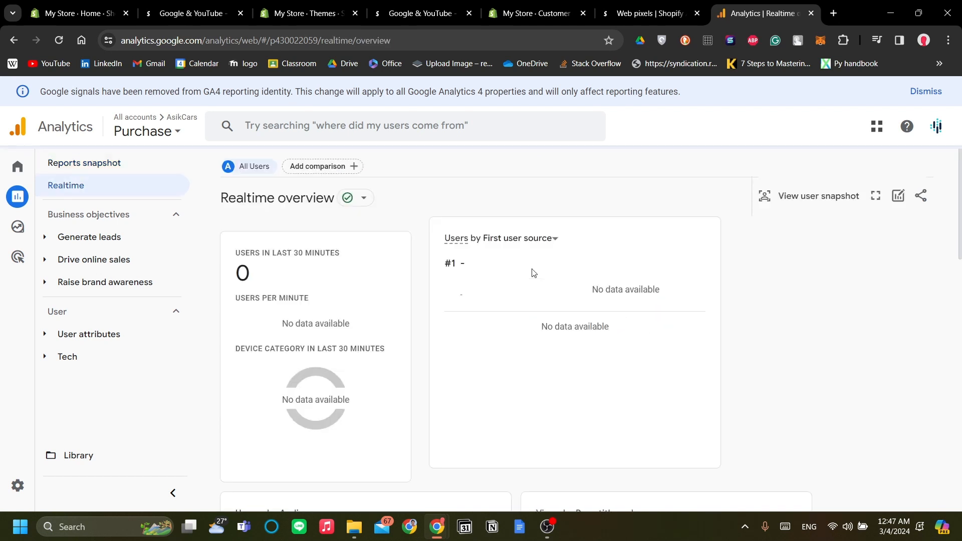
pyautogui.scroll(-4, 498, 298)
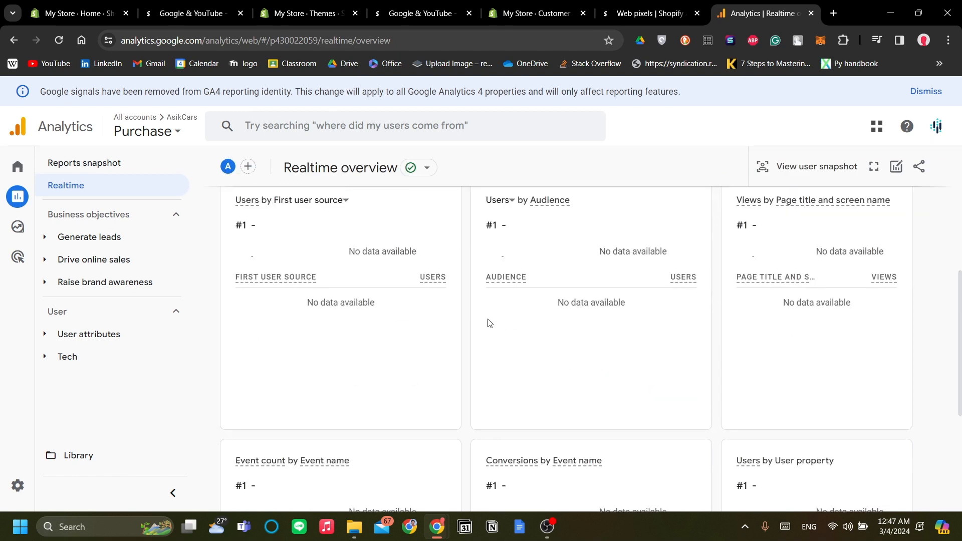
pyautogui.scroll(3, 490, 322)
pyautogui.scroll(2, 488, 319)
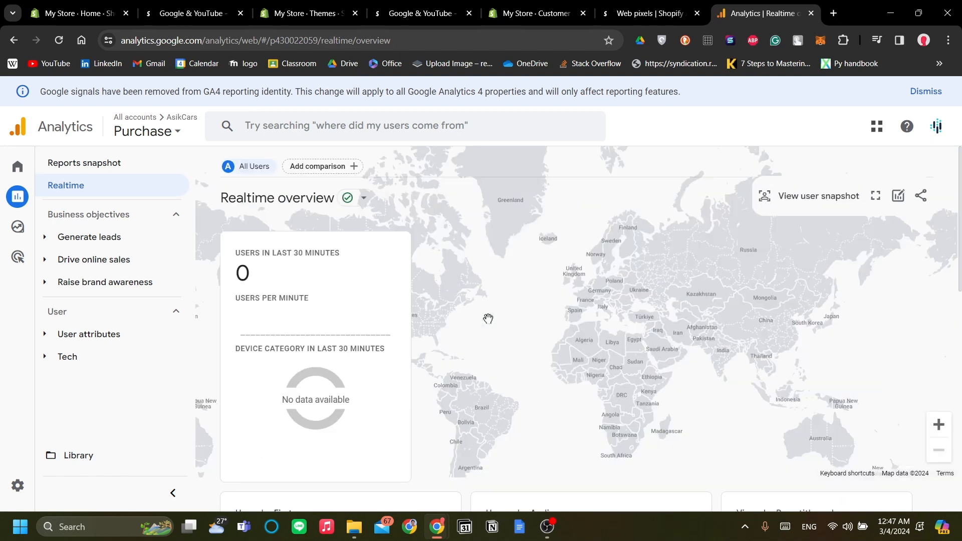
pyautogui.scroll(-1, 489, 319)
pyautogui.scroll(-3, 488, 319)
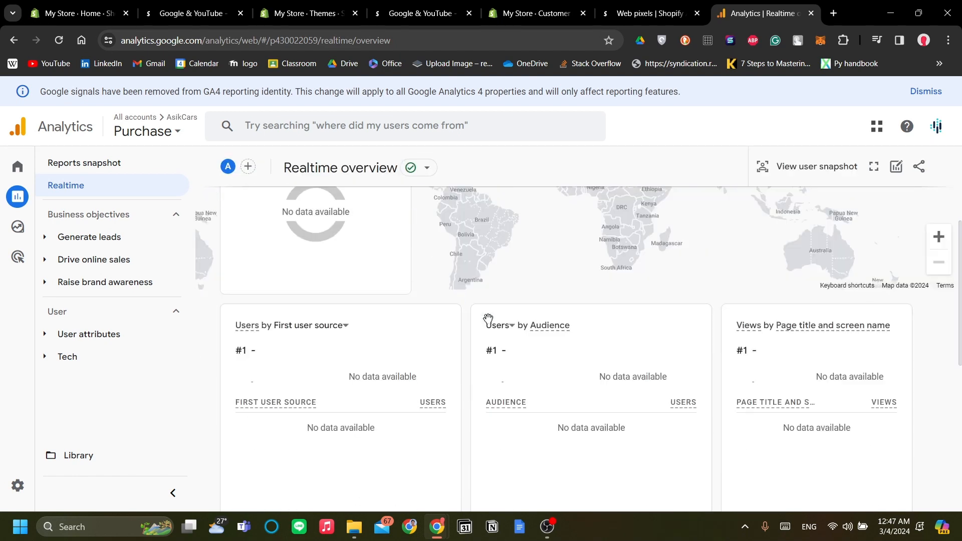
pyautogui.scroll(4, 607, 329)
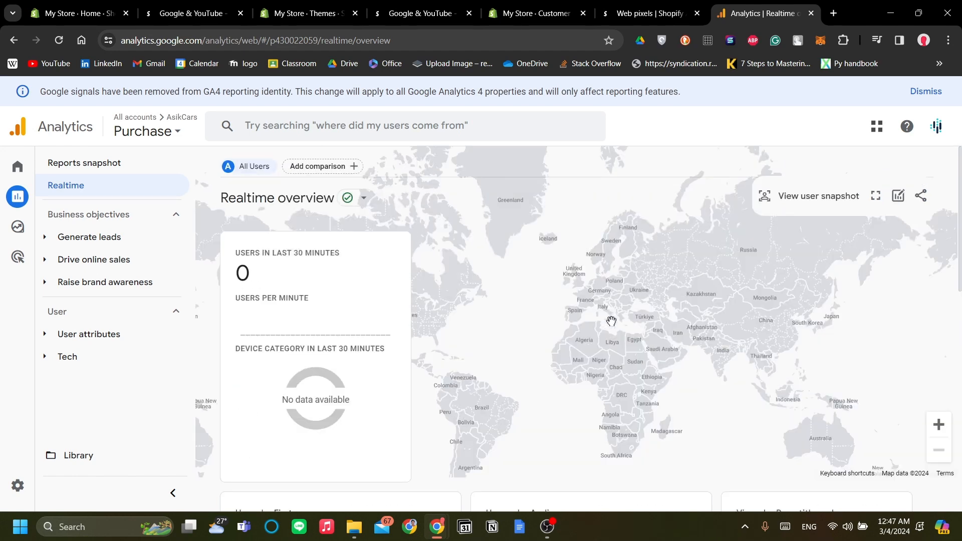
pyautogui.scroll(-2, 612, 322)
pyautogui.scroll(1, 612, 322)
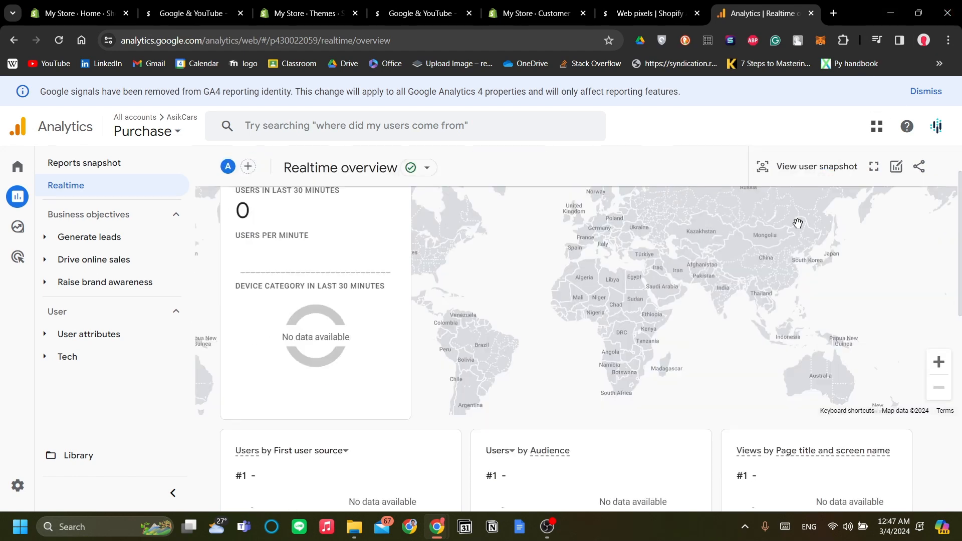
pyautogui.scroll(-1, 709, 320)
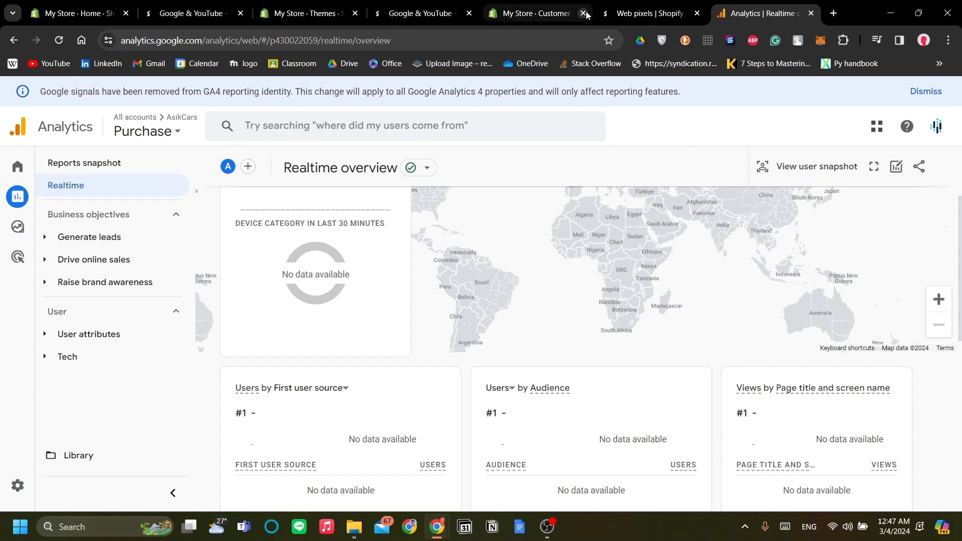
pyautogui.scroll(-1, 454, 299)
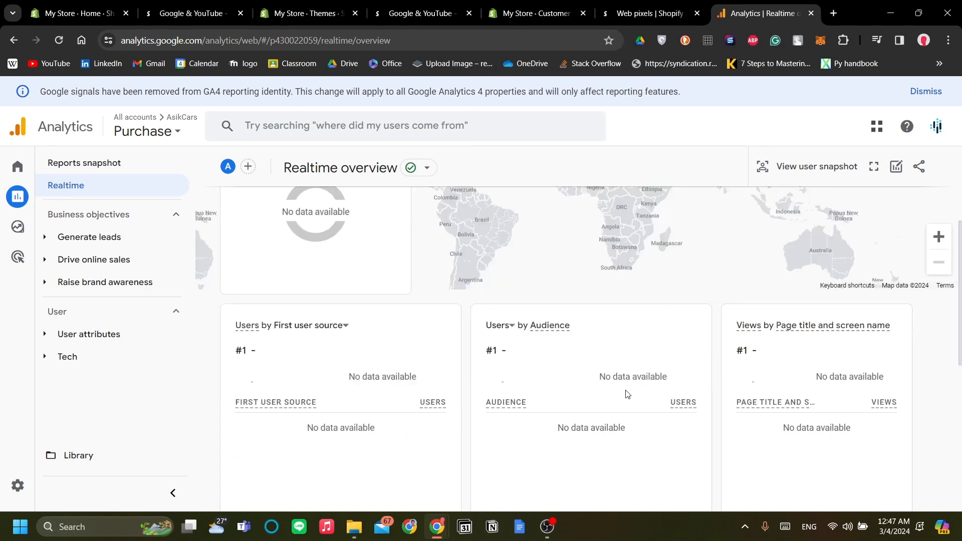
pyautogui.scroll(2, 614, 387)
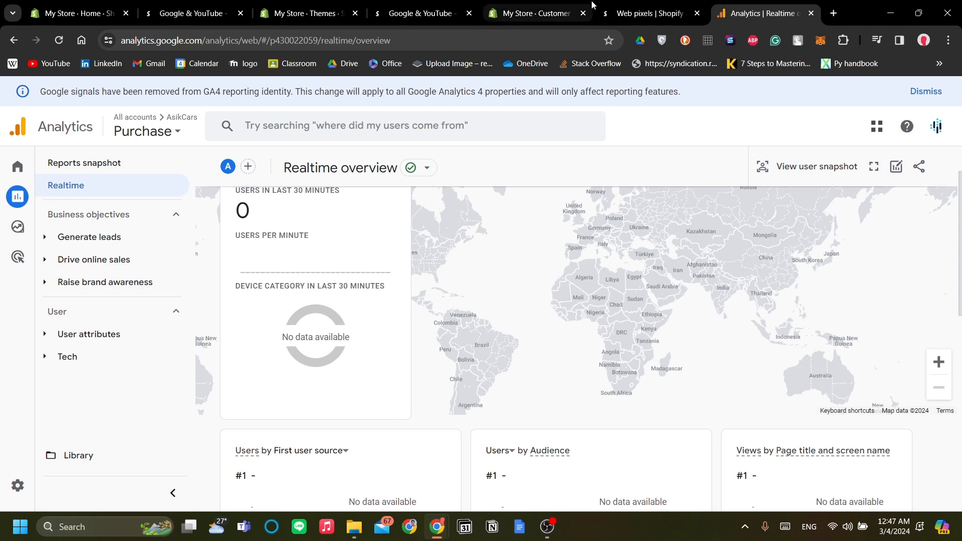
# Step: Check the store's Customer tab in Shopify and return to the Analytics realtime overview to review its cards
pyautogui.click(518, 6)
pyautogui.click(767, 15)
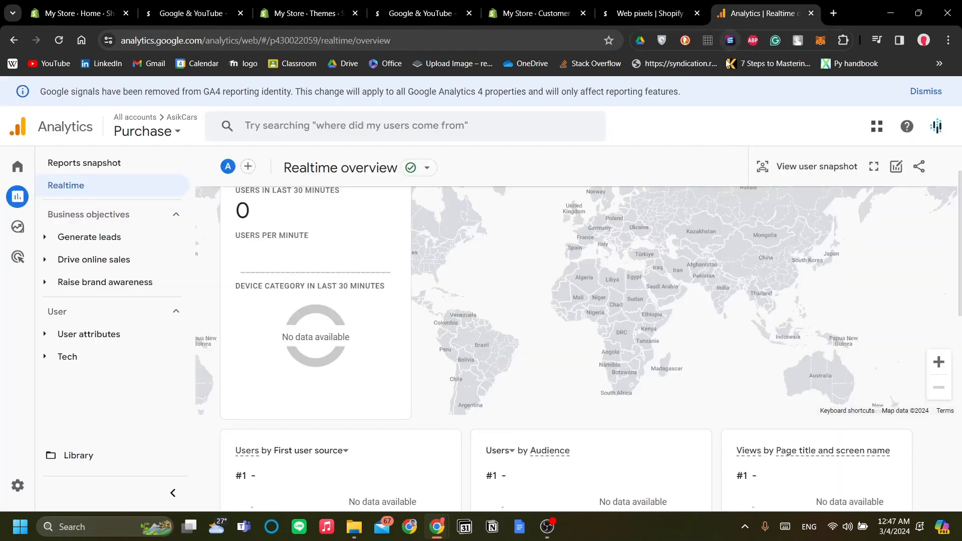
pyautogui.scroll(-2, 585, 365)
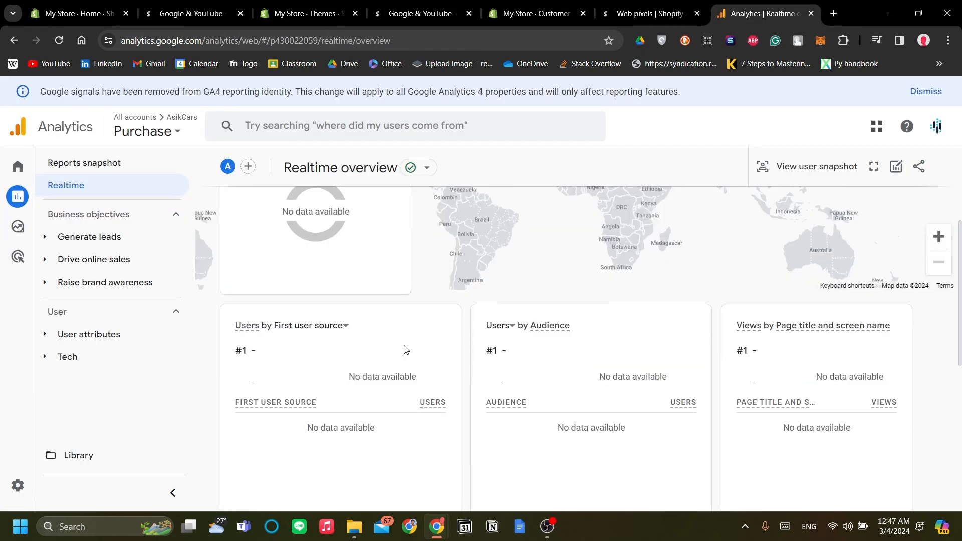
pyautogui.scroll(1, 478, 345)
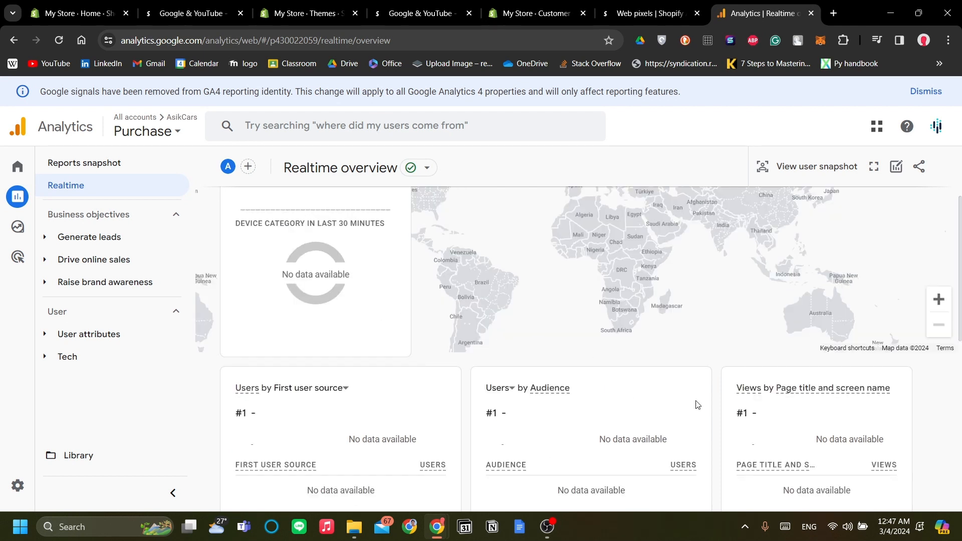